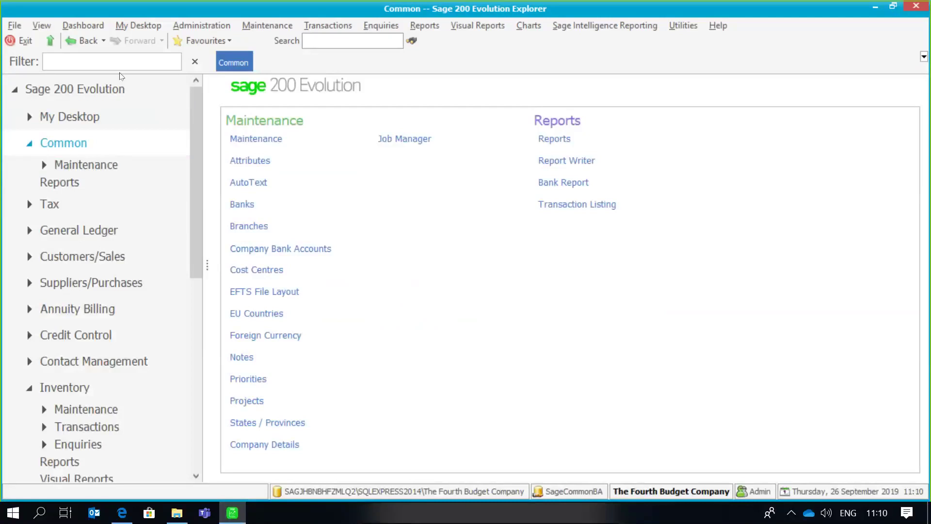
# - Open the agent list in Agent Administration, start adding a new agent and enter the agent's name
pyautogui.click(200, 28)
pyautogui.moveTo(261, 44)
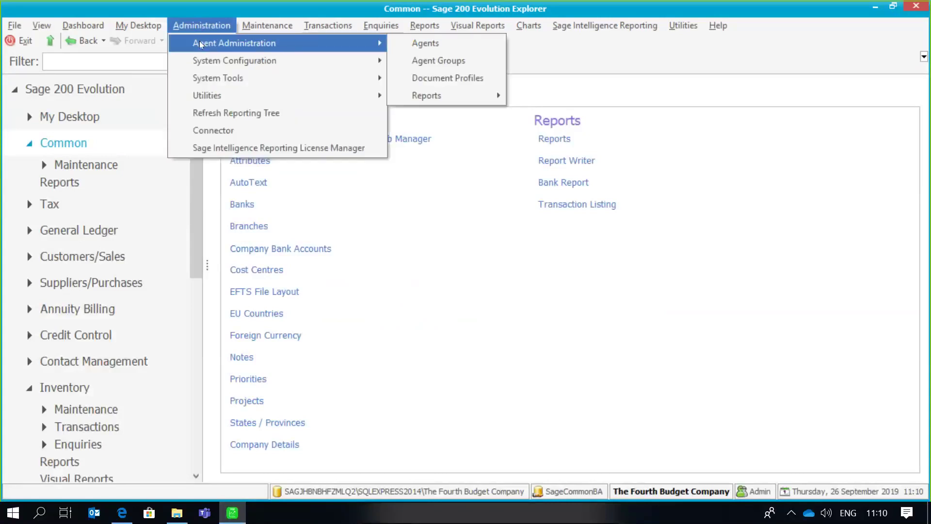
pyautogui.click(416, 43)
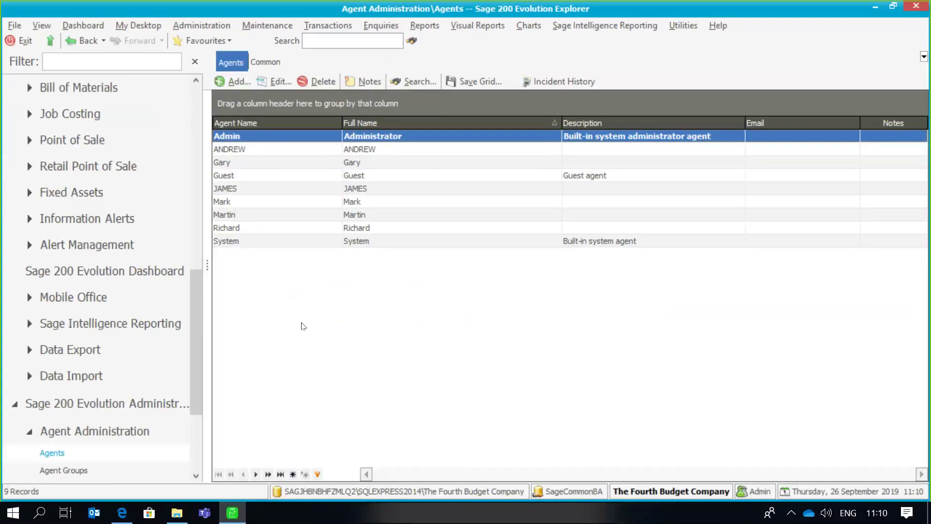
pyautogui.click(231, 82)
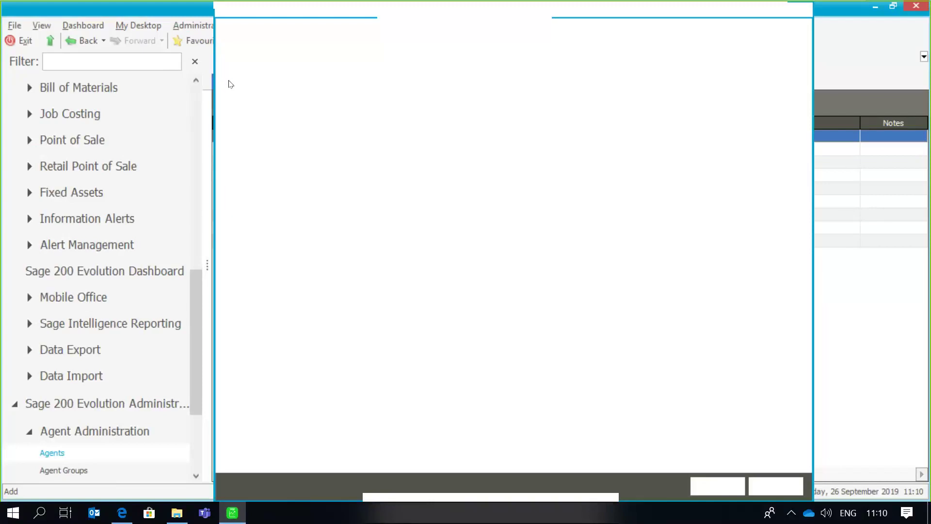
pyautogui.write('Ke')
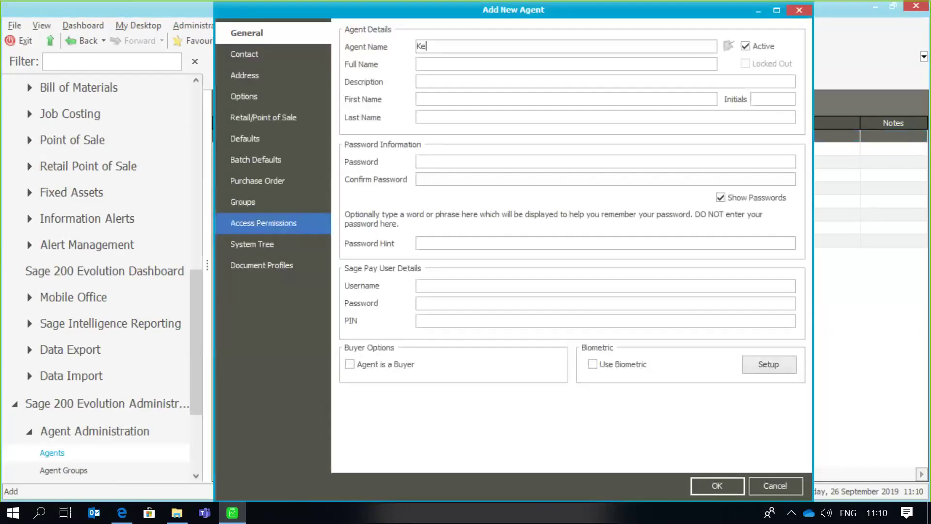
pyautogui.write('vin')
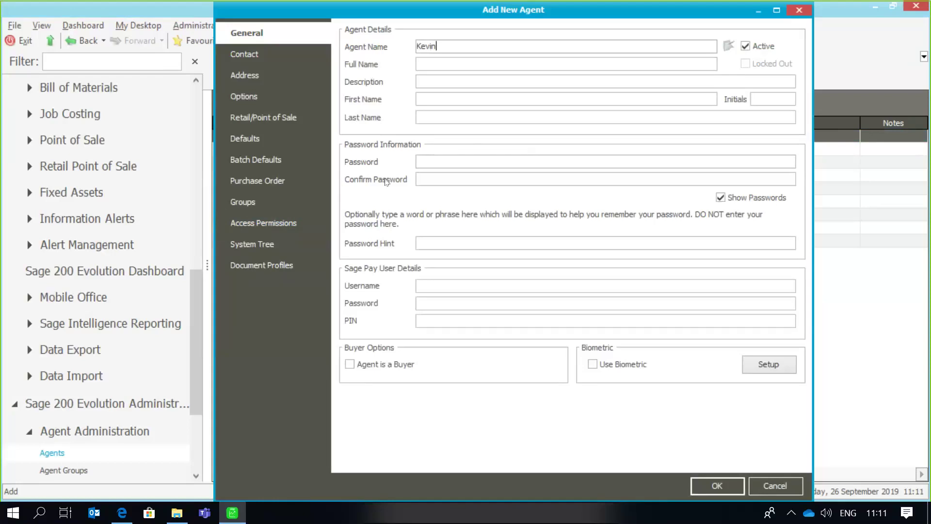
# - Open the new agent's access permissions and expand General Ledger and the Maintenance functions under Customers
pyautogui.click(295, 221)
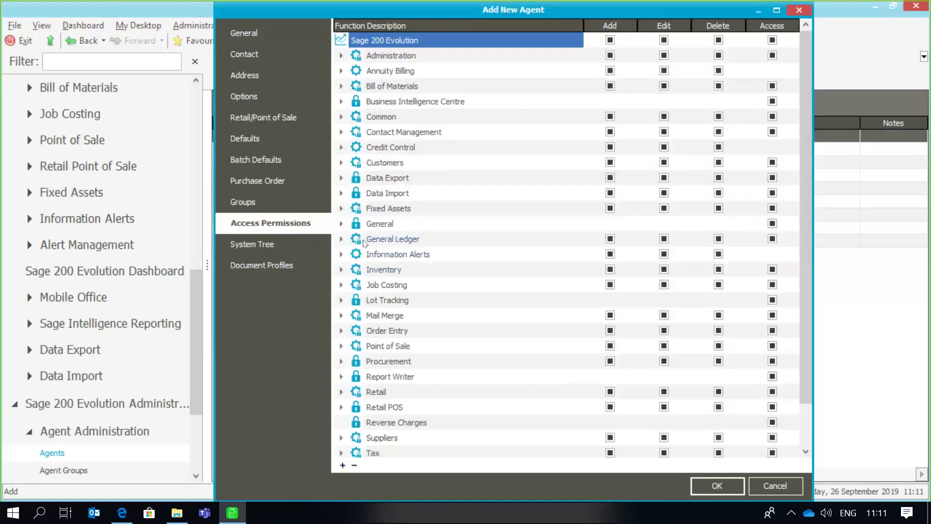
pyautogui.click(342, 239)
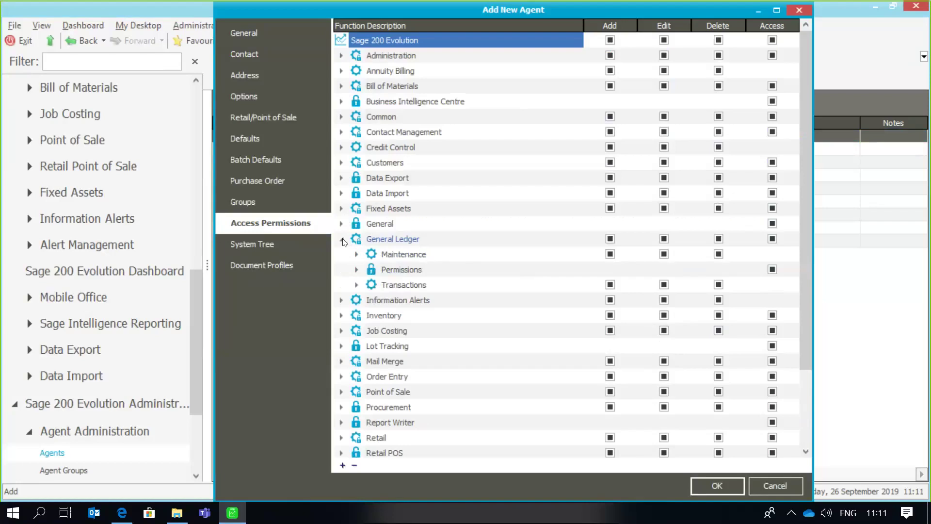
pyautogui.click(342, 163)
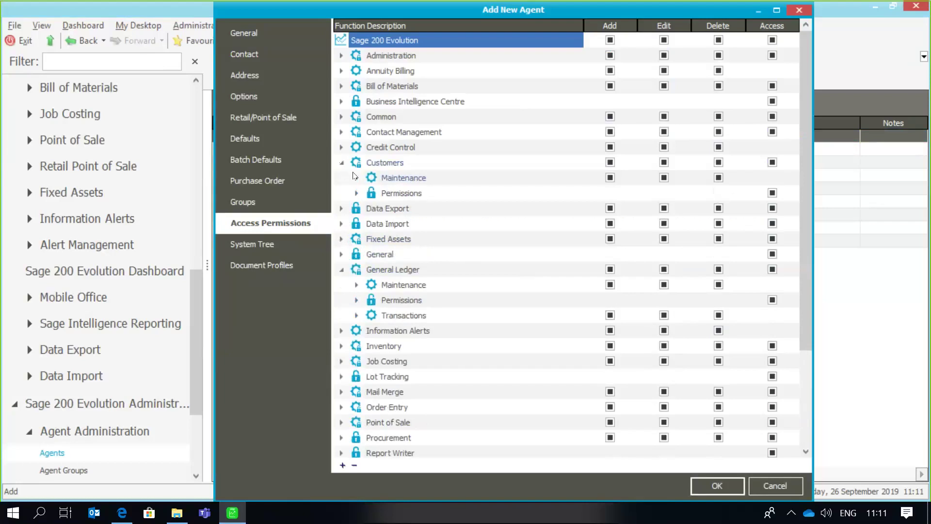
pyautogui.click(357, 179)
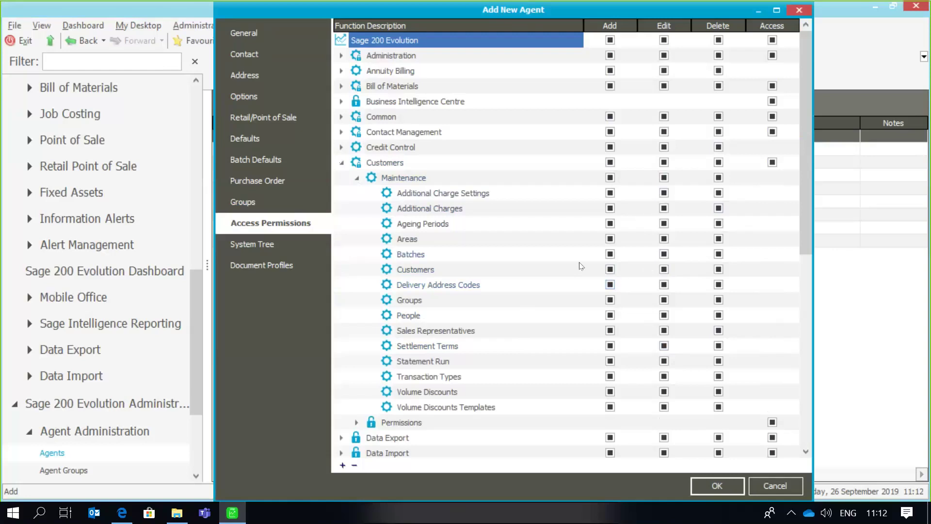
# - Cycle the Add permission for Customers under Customers Maintenance through its states and leave it unticked
pyautogui.click(610, 269)
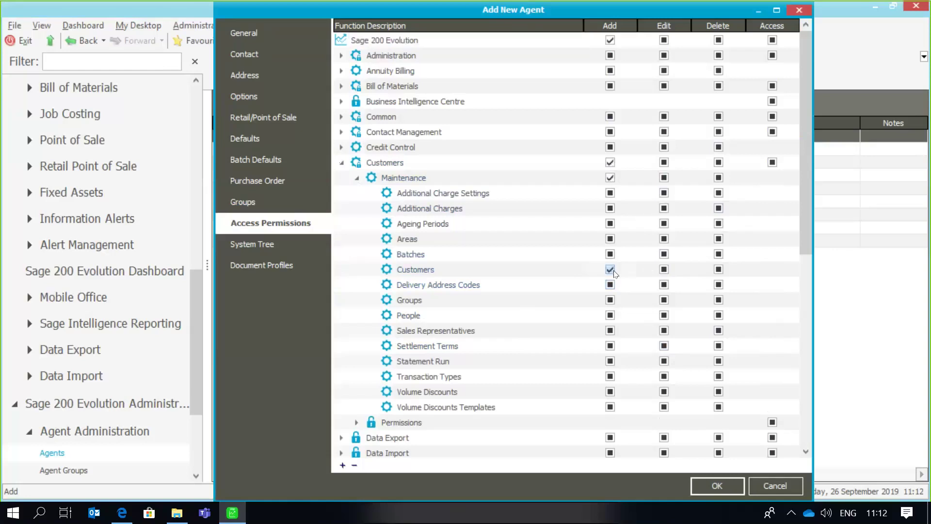
pyautogui.click(611, 271)
pyautogui.click(613, 273)
pyautogui.click(614, 273)
pyautogui.click(614, 273)
pyautogui.click(611, 271)
pyautogui.click(610, 271)
pyautogui.click(610, 270)
pyautogui.click(610, 270)
pyautogui.click(610, 270)
pyautogui.click(613, 272)
pyautogui.doubleClick(610, 270)
pyautogui.click(612, 272)
pyautogui.click(613, 272)
pyautogui.click(613, 272)
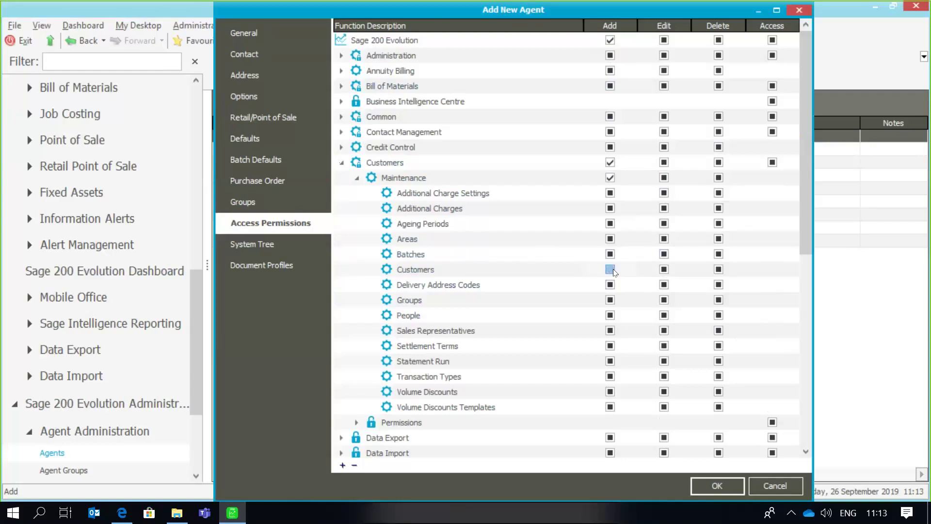
# - Collapse the Customers permissions, expand Invoice Permissions under Inventory and look through the individual invoice rights
pyautogui.click(806, 162)
pyautogui.click(341, 164)
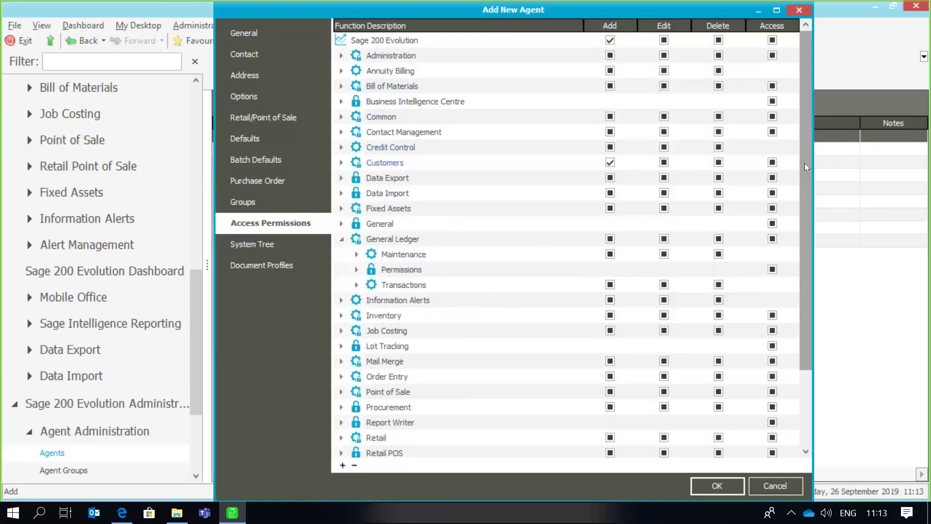
pyautogui.moveTo(804, 163); pyautogui.dragTo(805, 173)
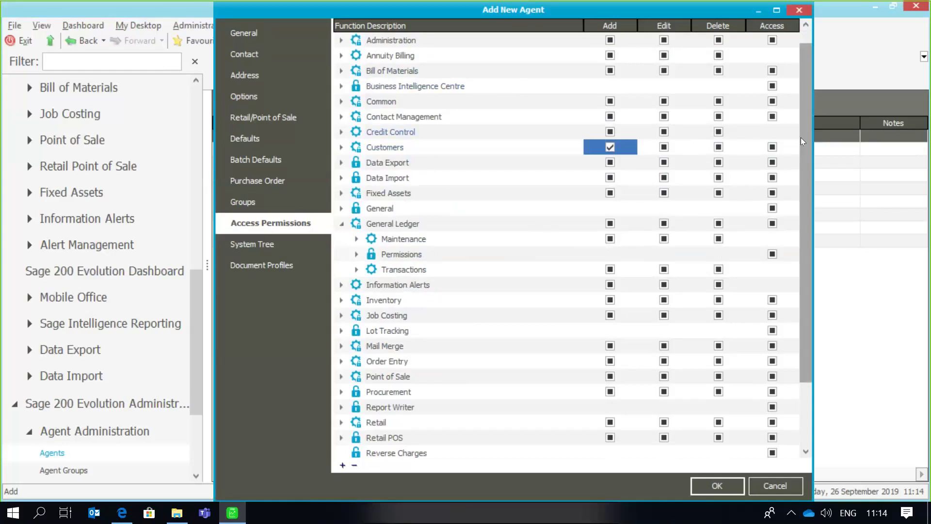
pyautogui.moveTo(801, 137); pyautogui.dragTo(802, 156)
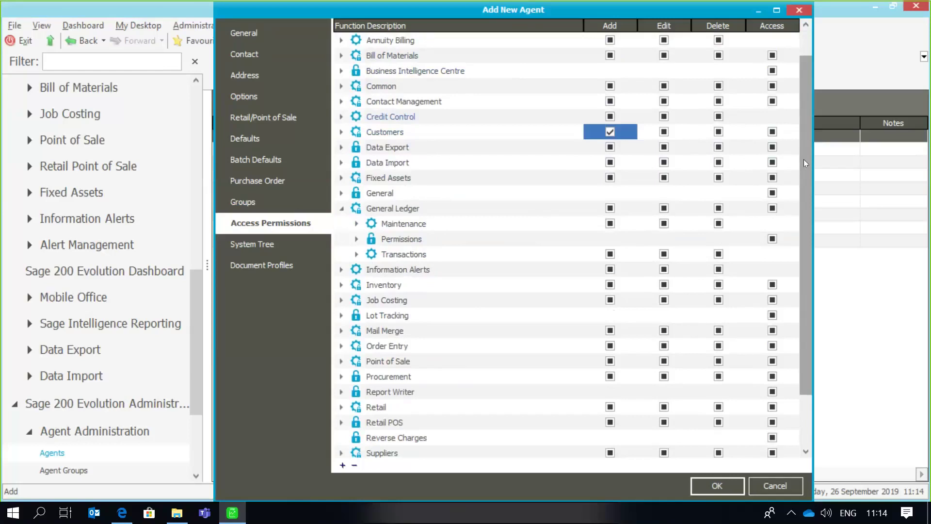
pyautogui.moveTo(804, 159); pyautogui.dragTo(802, 187)
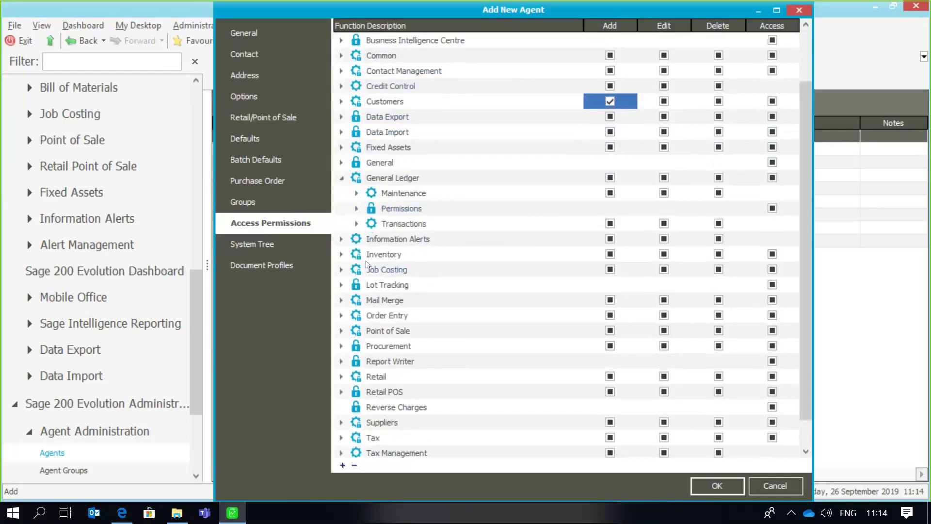
pyautogui.click(342, 254)
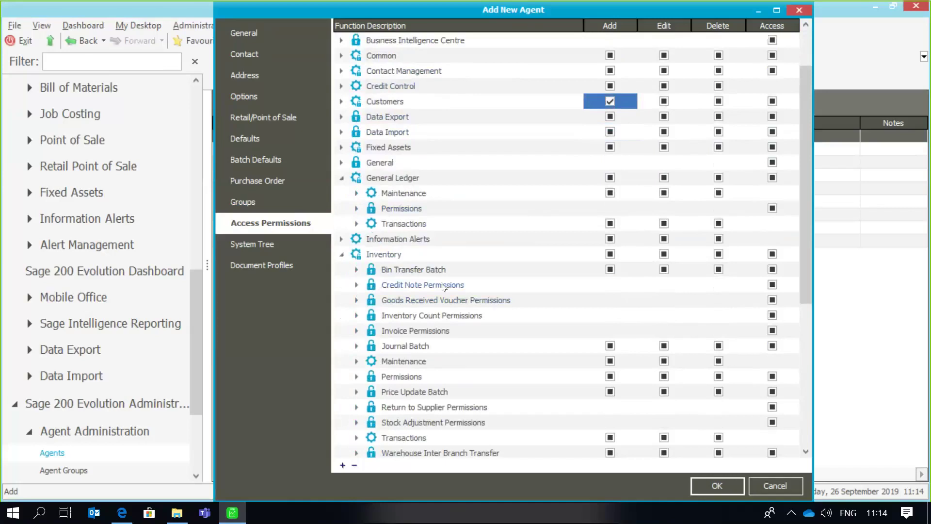
pyautogui.click(357, 332)
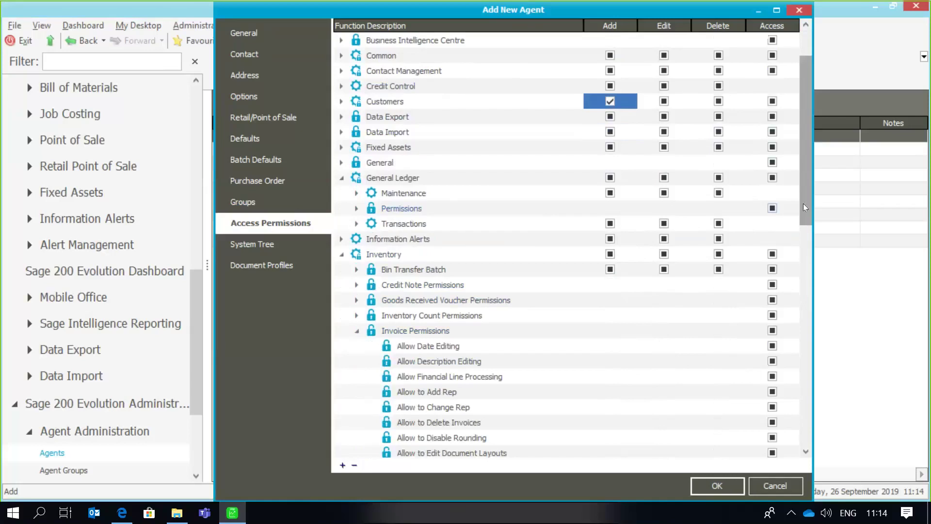
pyautogui.moveTo(803, 203); pyautogui.dragTo(802, 242)
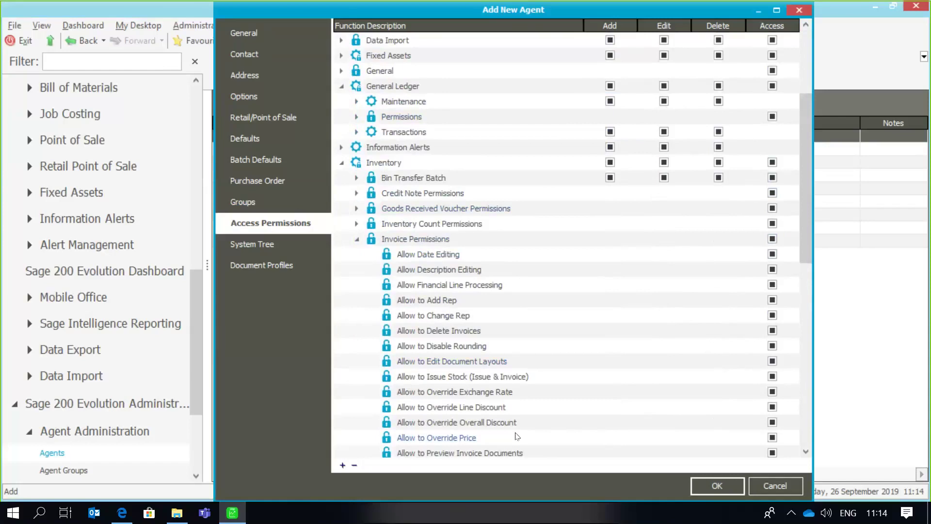
# - Expand Credit Note Permissions under Inventory and untick access to Credit Note Processing
pyautogui.click(357, 193)
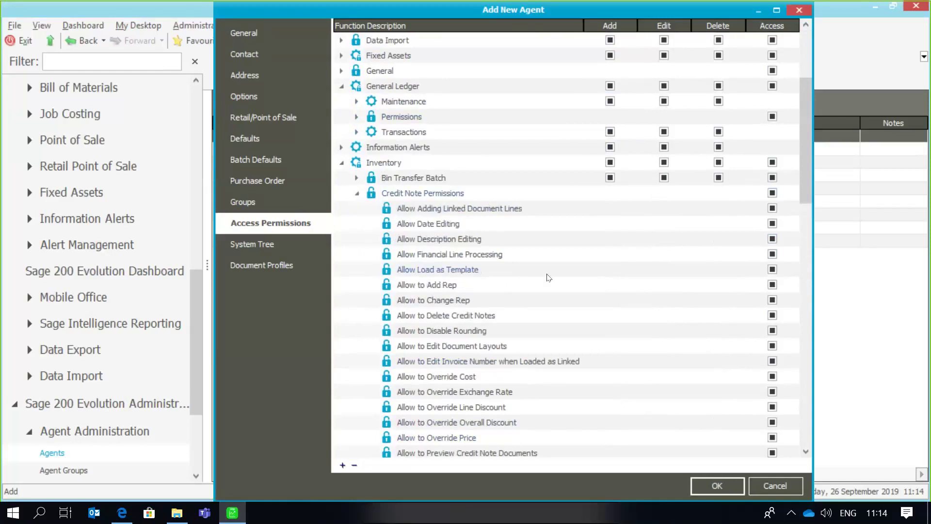
pyautogui.moveTo(807, 165); pyautogui.dragTo(806, 210)
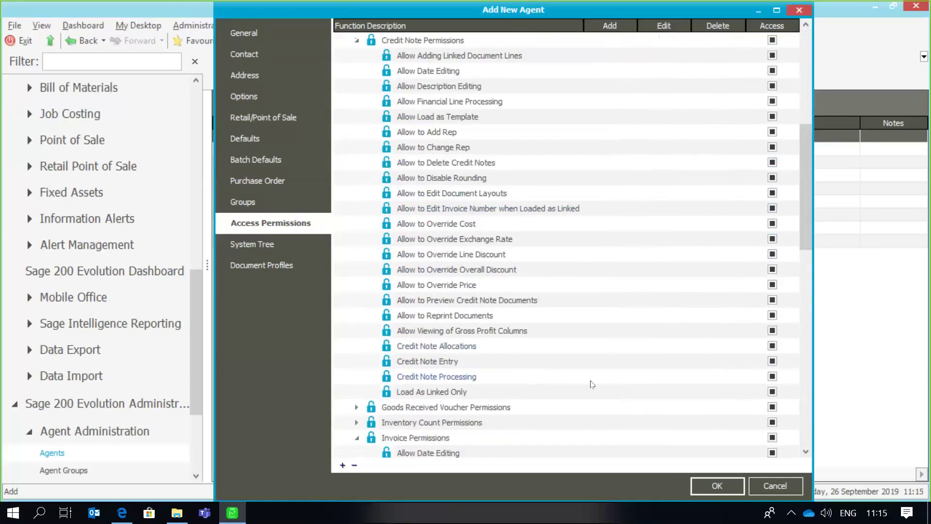
pyautogui.click(773, 379)
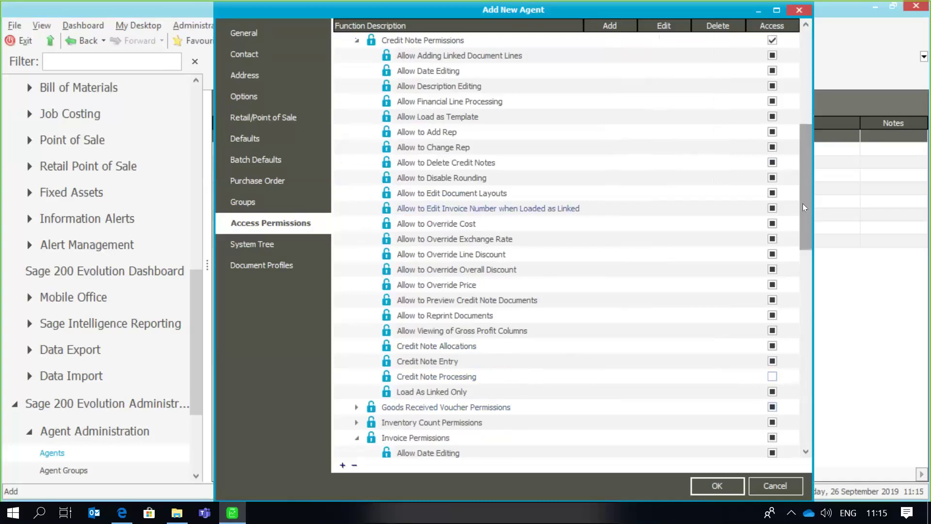
pyautogui.moveTo(803, 185); pyautogui.dragTo(801, 87)
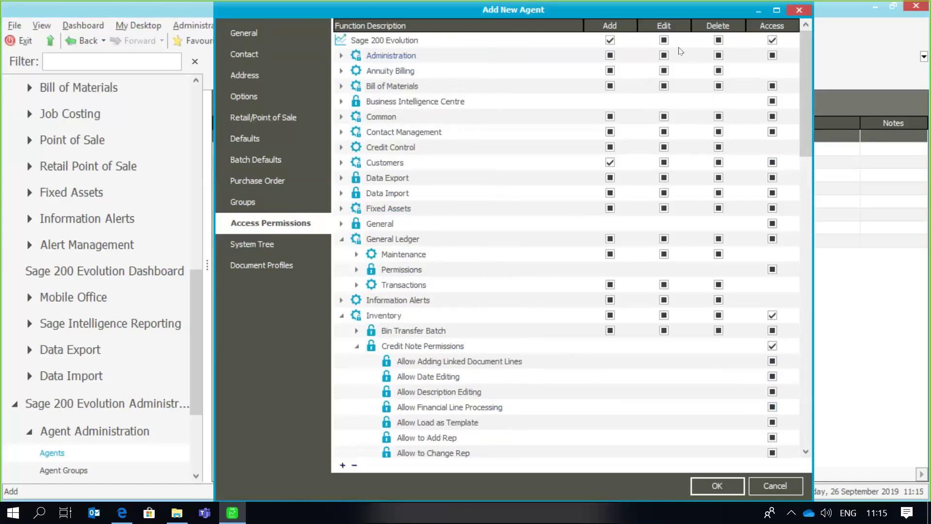
# - Turn off the option "Agent must Change Password on Next Login" and return to the agent's general details
pyautogui.click(257, 97)
pyautogui.click(350, 61)
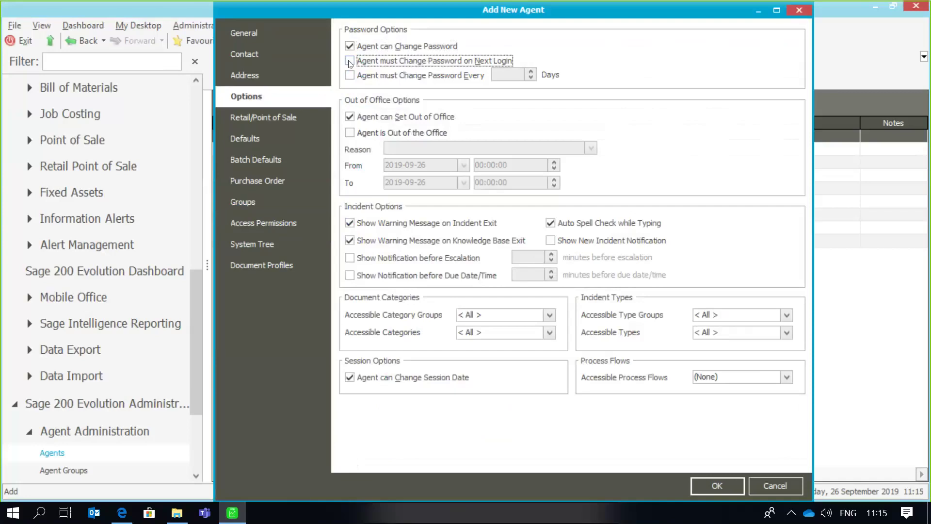
pyautogui.click(273, 39)
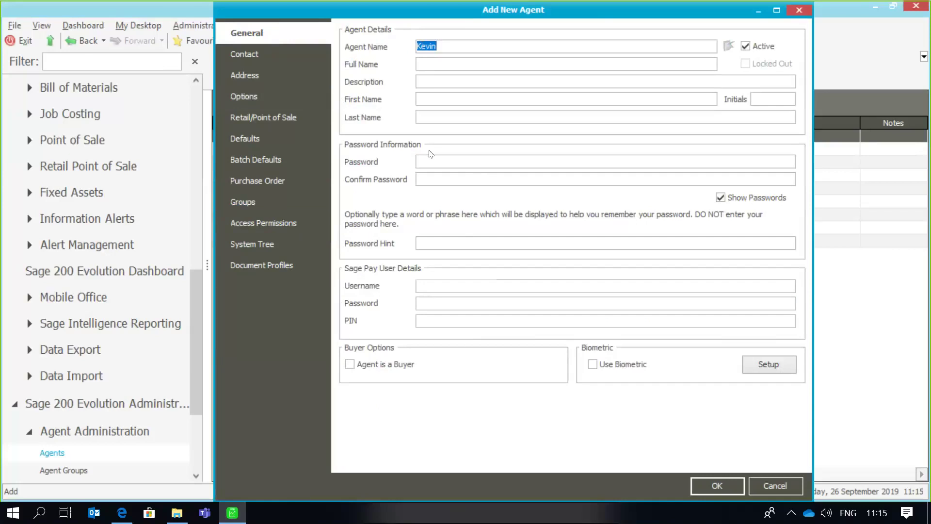
# - Review the agent's point of sale, purchase order and credit note permission settings, and save the new agent
pyautogui.click(302, 118)
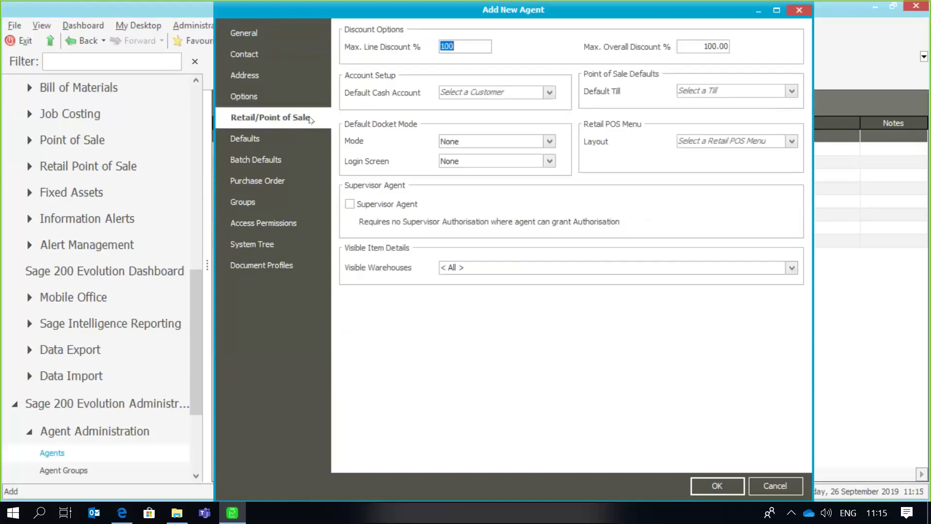
pyautogui.click(265, 180)
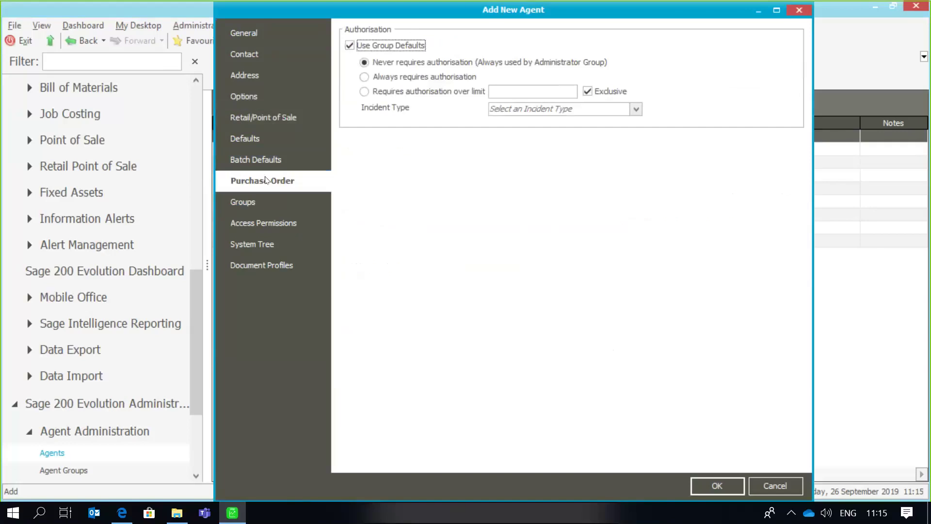
pyautogui.click(243, 37)
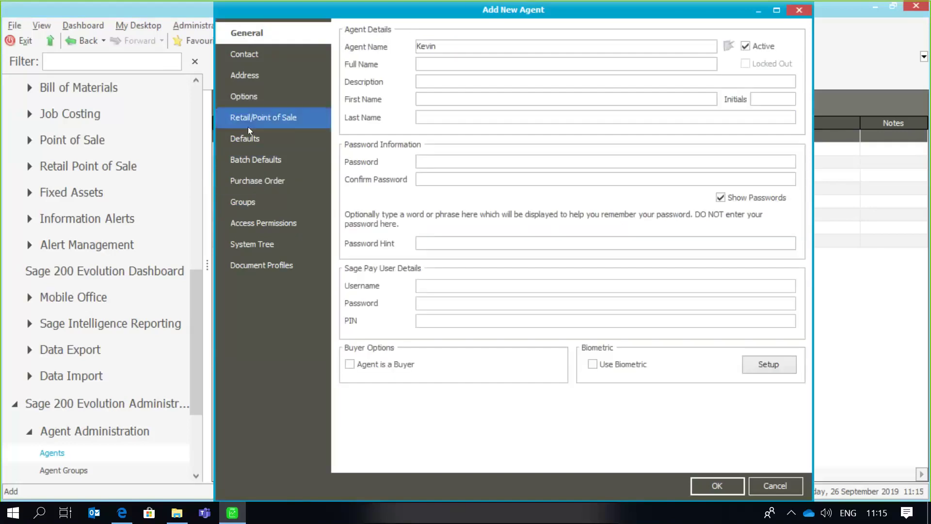
pyautogui.click(268, 223)
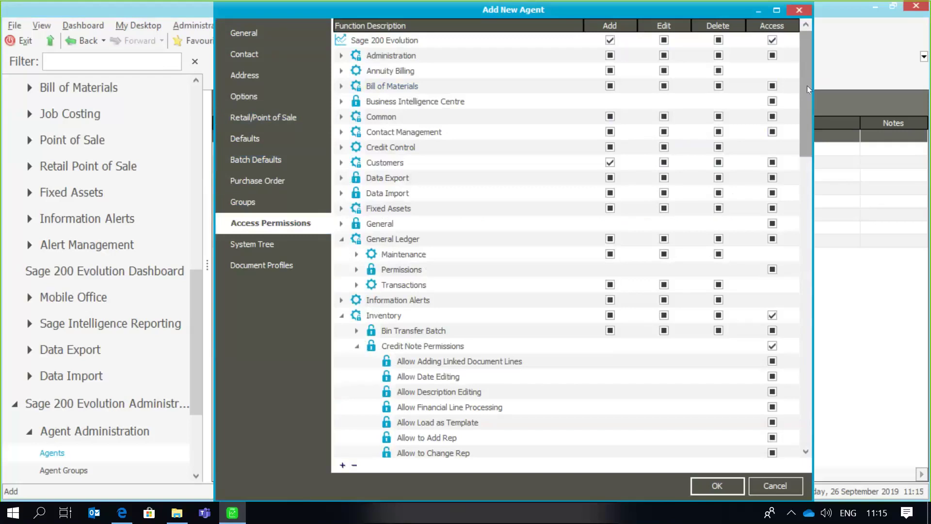
pyautogui.moveTo(805, 153); pyautogui.dragTo(804, 194)
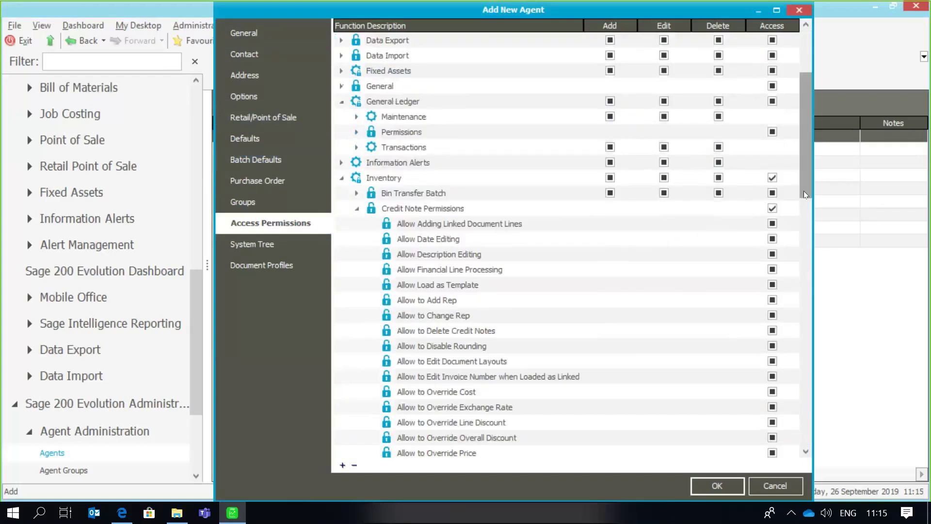
pyautogui.moveTo(804, 183); pyautogui.dragTo(798, 240)
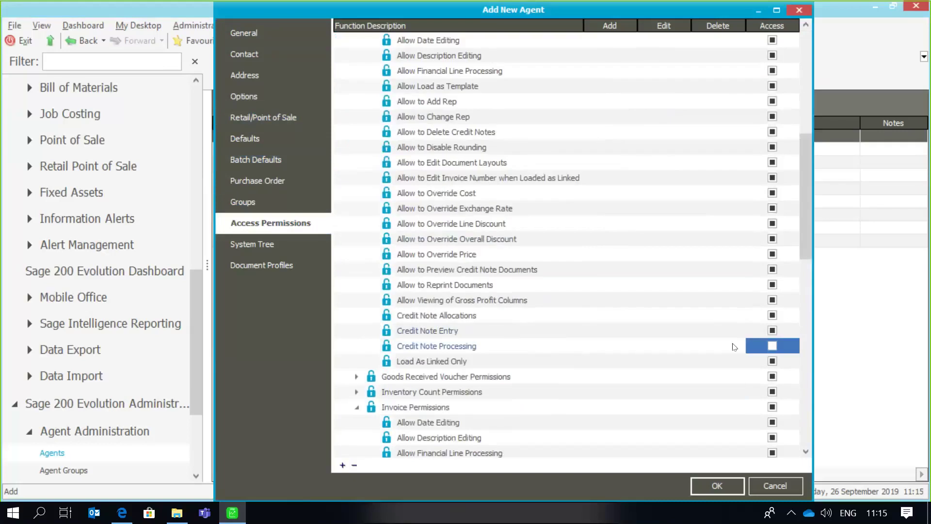
pyautogui.click(705, 484)
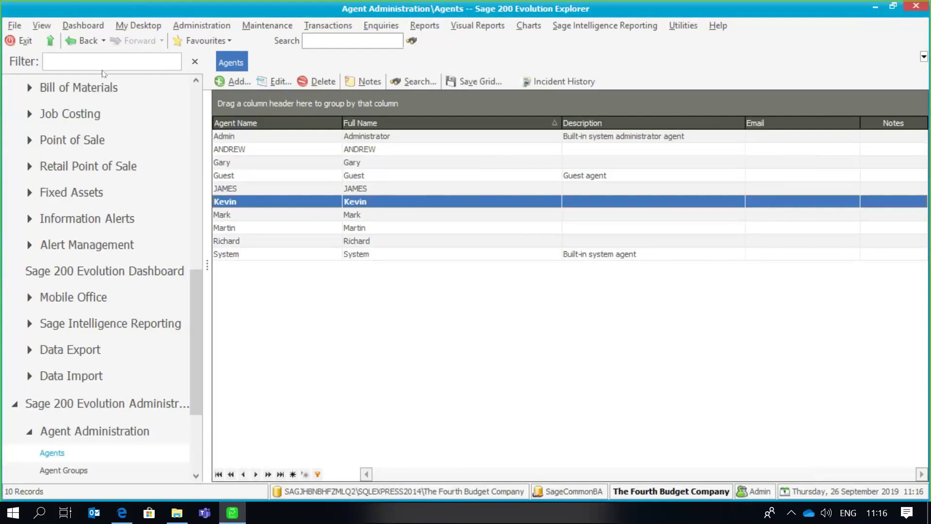
# - Log off the current agent and log in to The Fourth Budget Company as the newly created agent, using the current system date
pyautogui.click(22, 28)
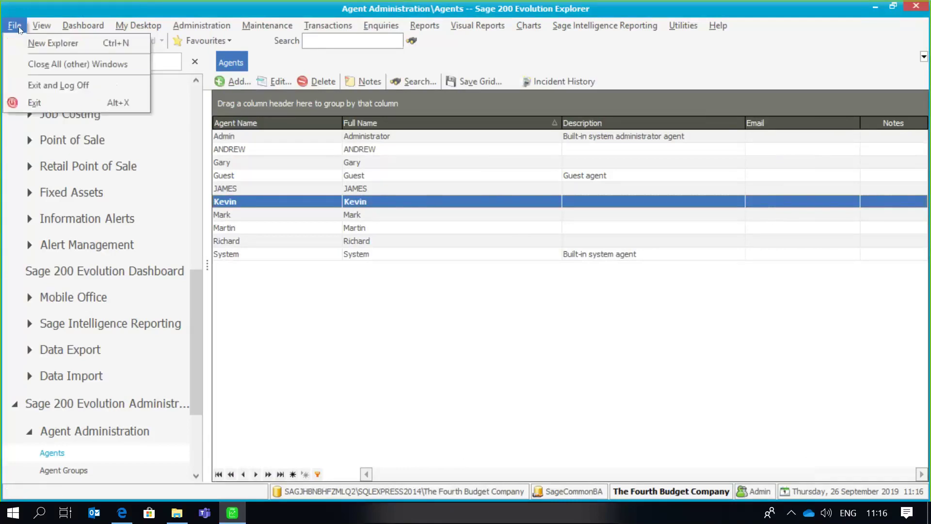
pyautogui.click(25, 83)
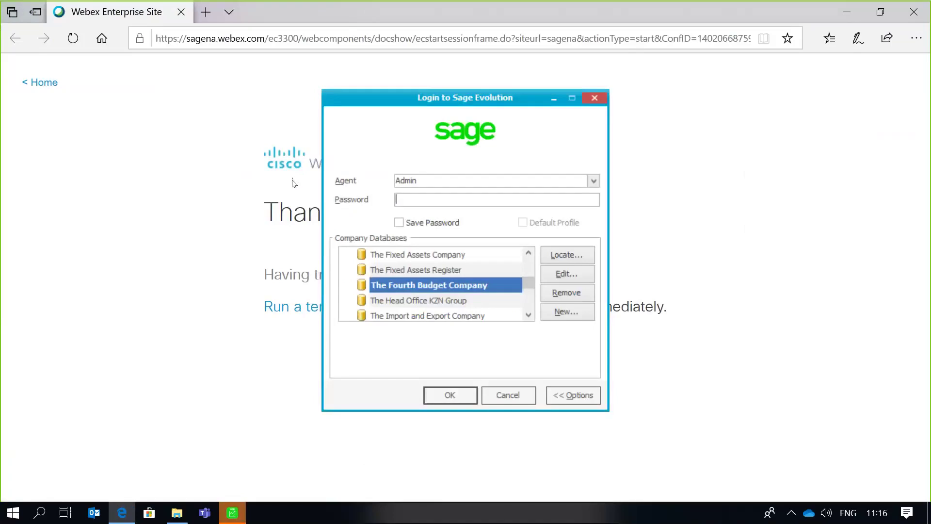
pyautogui.click(433, 179)
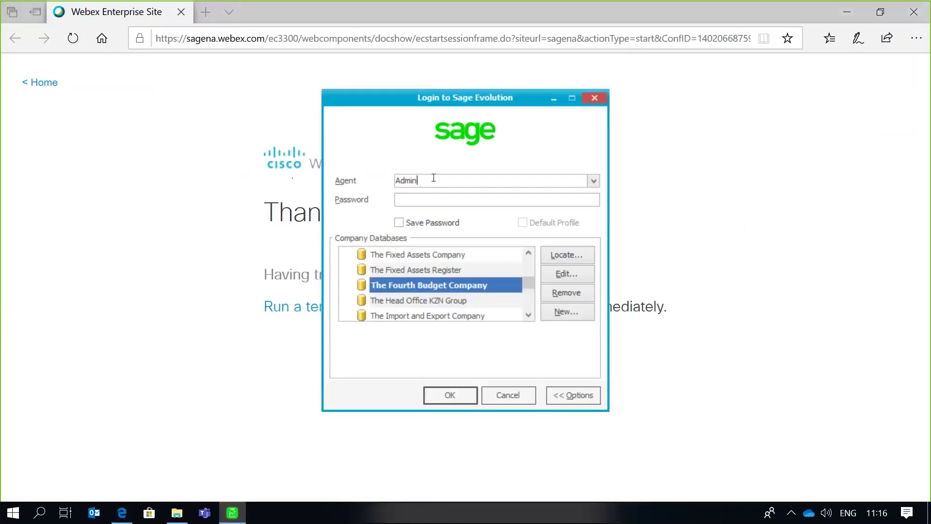
pyautogui.press('BackSpace')
pyautogui.press('BackSpace')
pyautogui.press('BackSpace')
pyautogui.press('BackSpace')
pyautogui.press('BackSpace')
pyautogui.write('Kev')
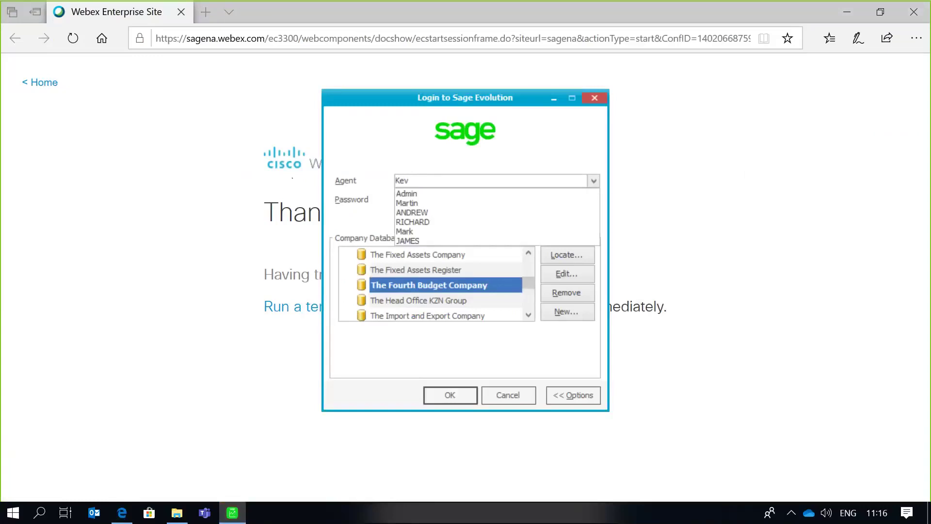
pyautogui.write('in')
pyautogui.click(426, 177)
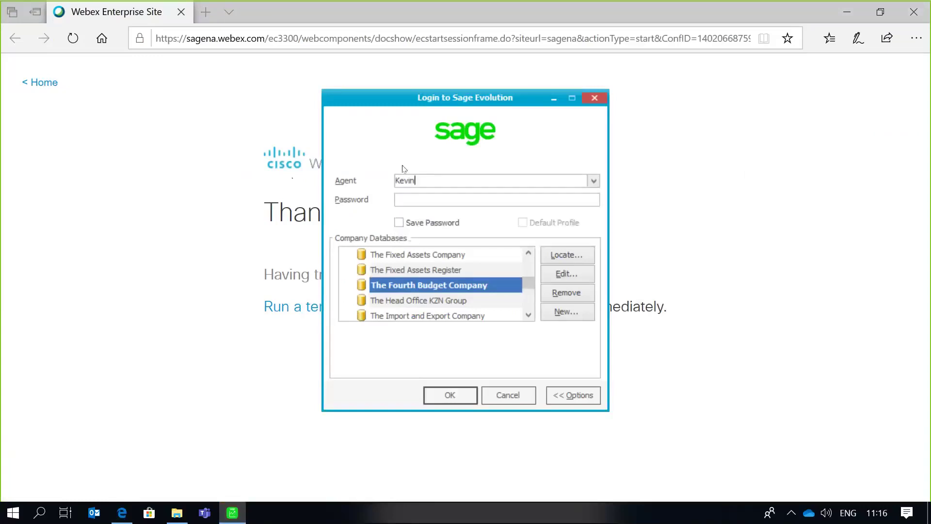
pyautogui.click(445, 390)
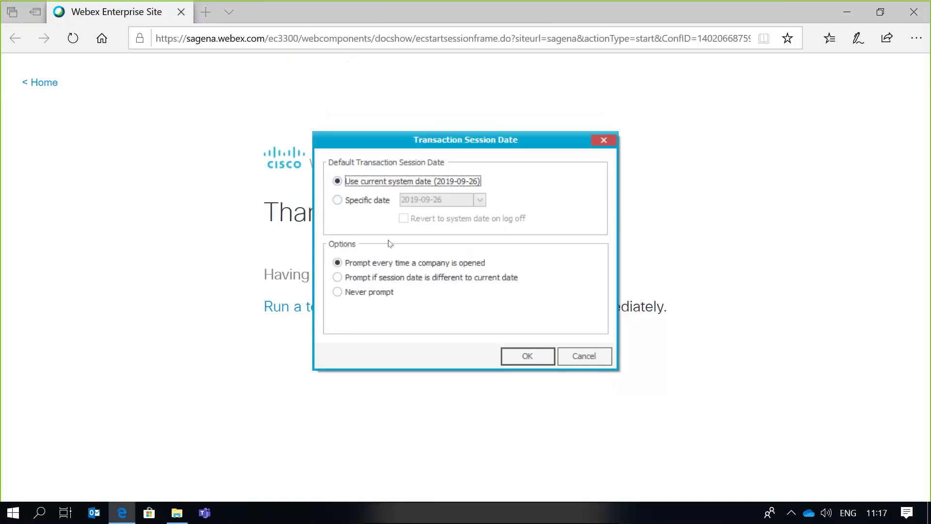
pyautogui.click(517, 361)
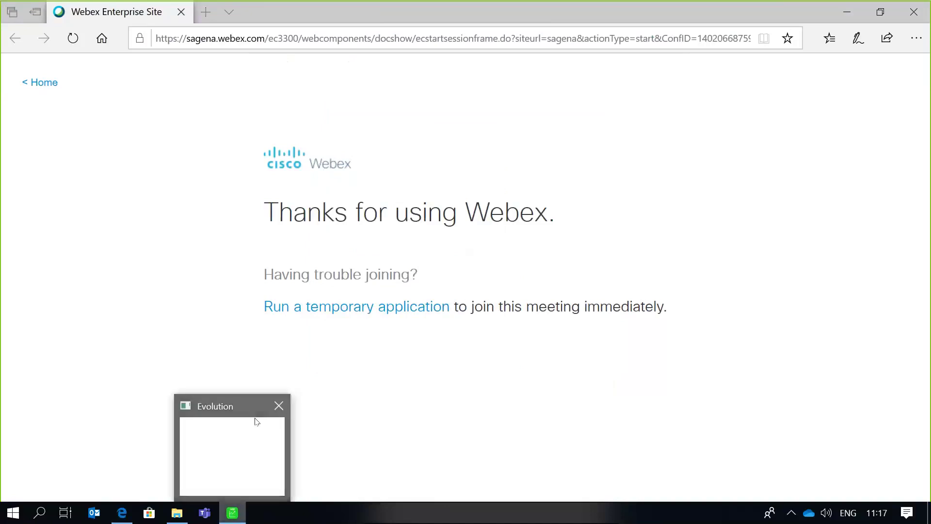
# - Minimise the browser, switch to the Sage 200 Evolution window, maximise it and dismiss the What's New notice
pyautogui.click(842, 8)
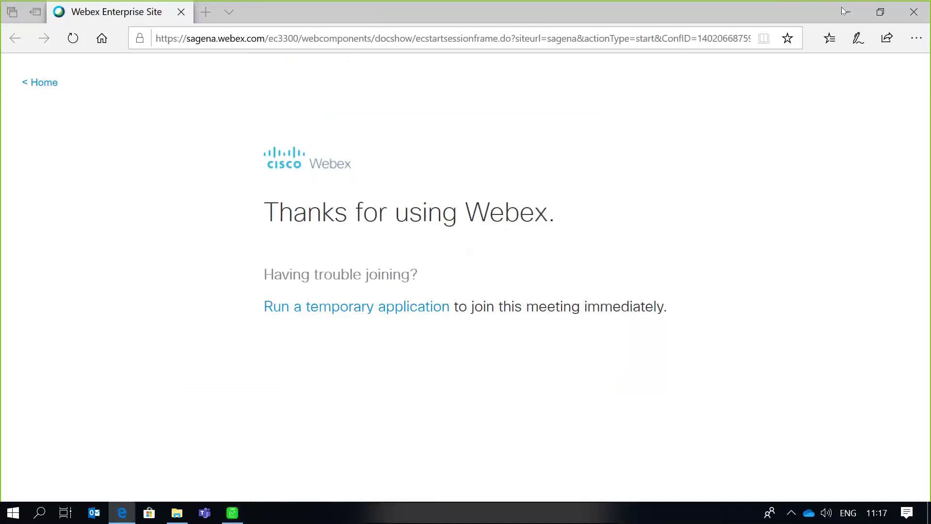
pyautogui.click(842, 8)
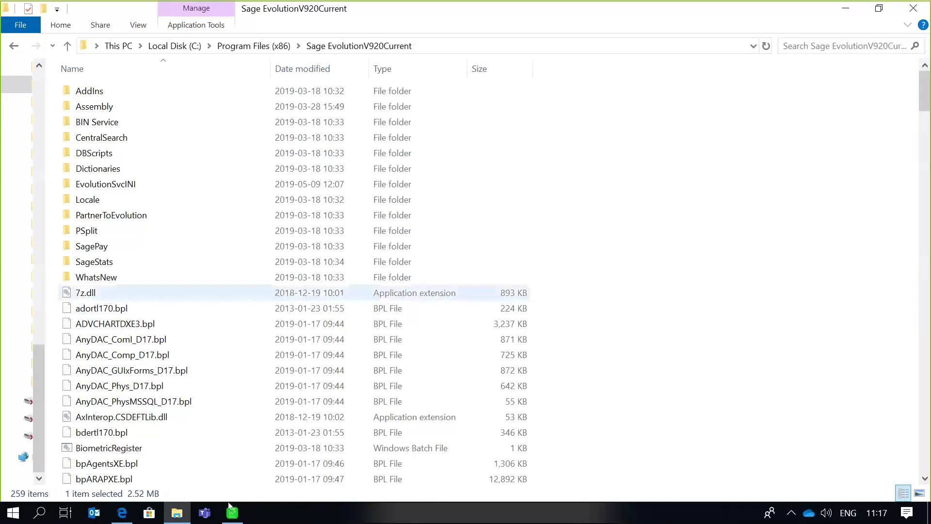
pyautogui.click(233, 511)
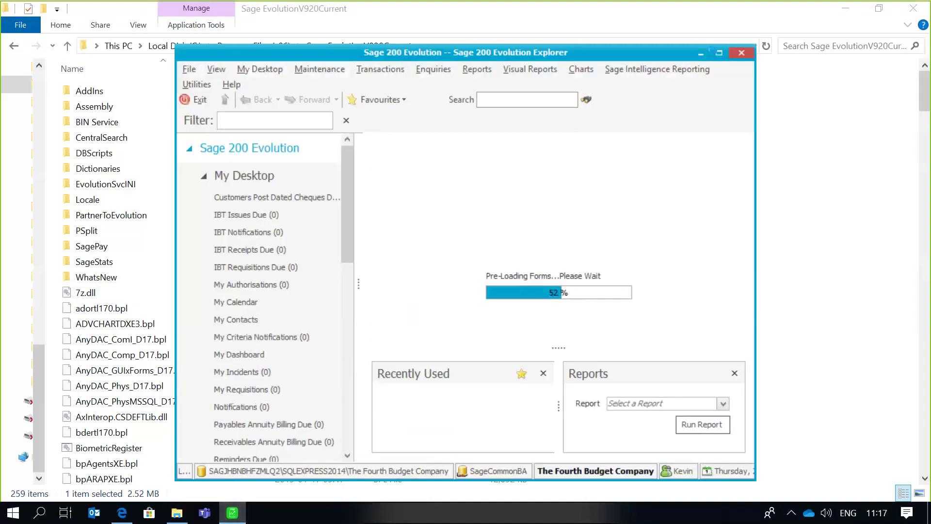
pyautogui.click(719, 53)
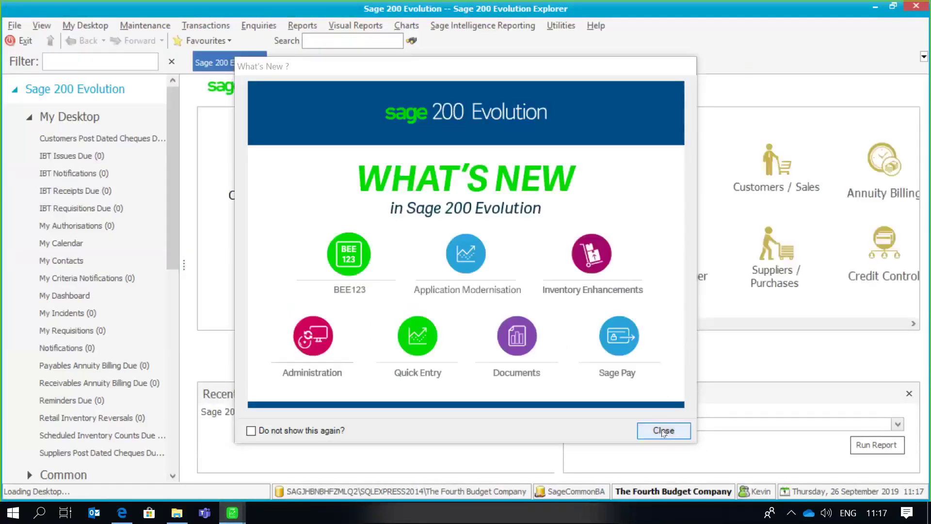
pyautogui.click(663, 430)
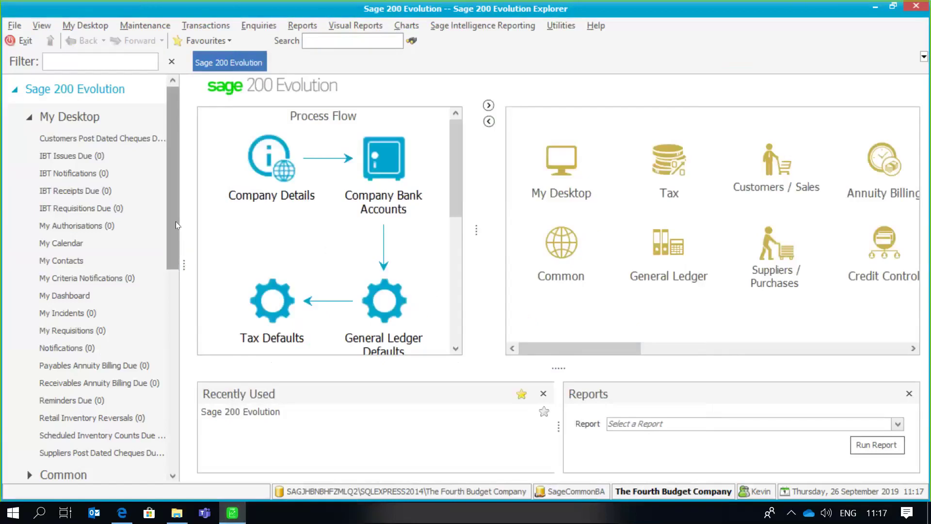
# - Turn off Show Reports, Show Recently Used and Show Process Flows in the user preferences and apply the changes
pyautogui.moveTo(176, 222); pyautogui.dragTo(174, 296)
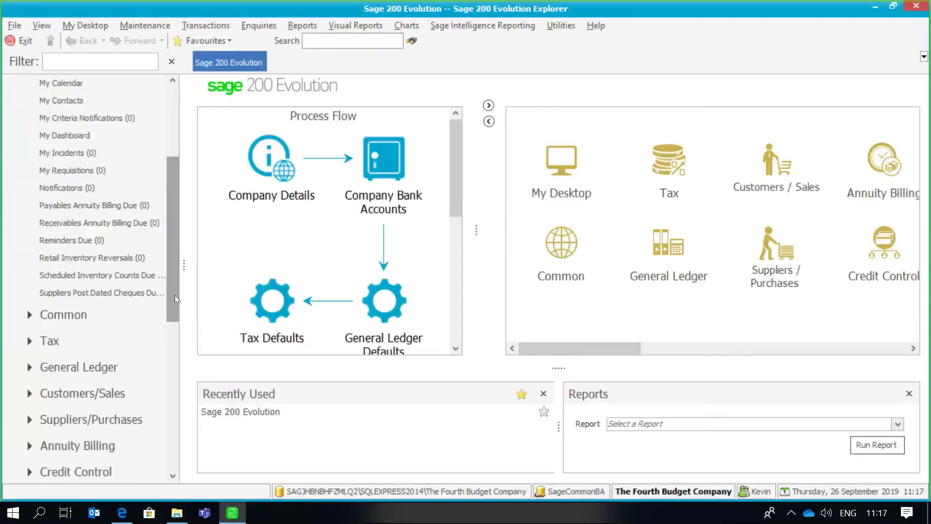
pyautogui.click(42, 29)
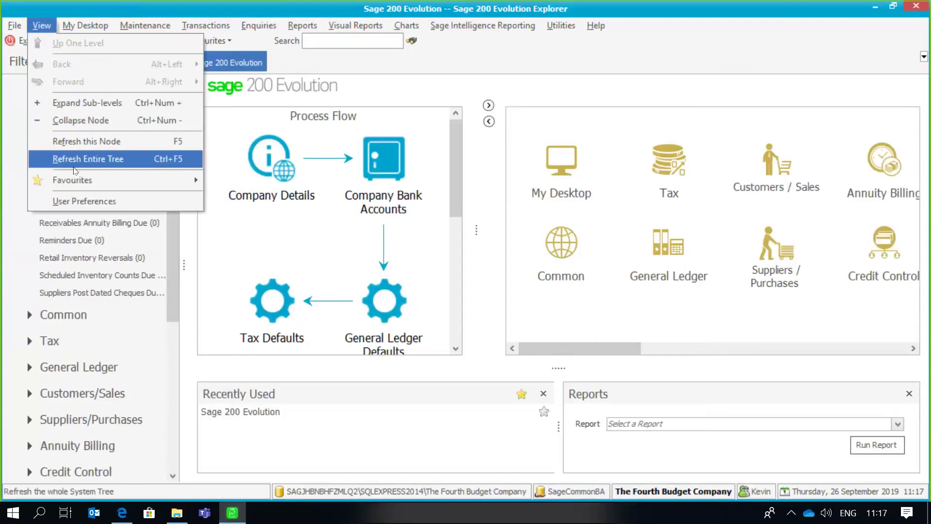
pyautogui.click(75, 197)
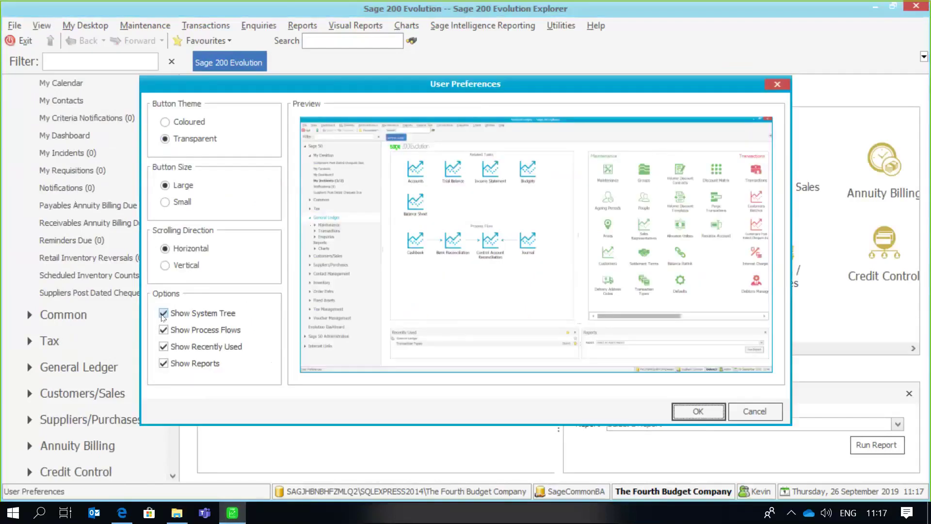
pyautogui.click(163, 363)
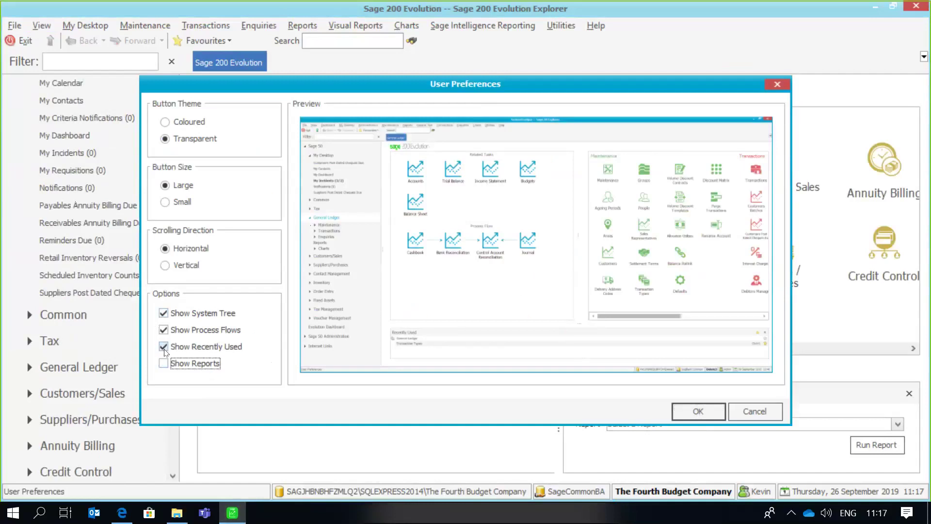
pyautogui.click(164, 346)
pyautogui.click(164, 329)
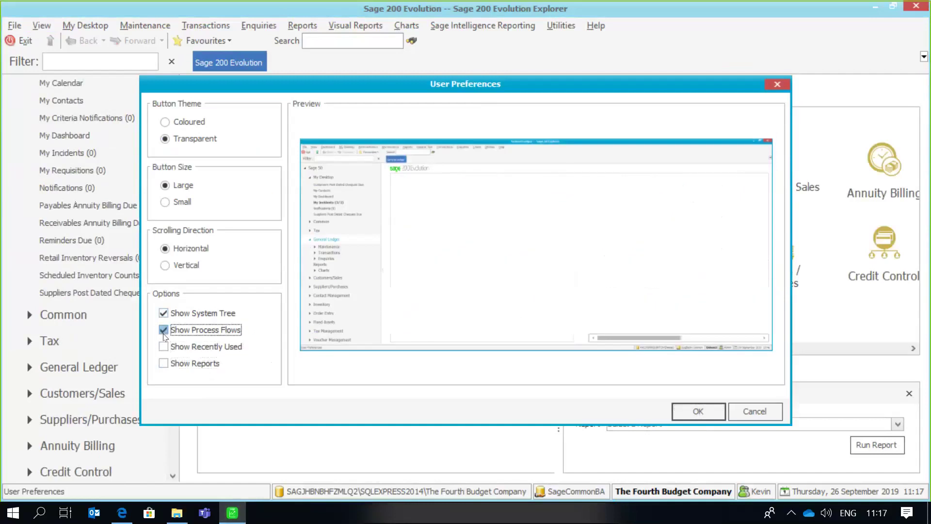
pyautogui.click(680, 416)
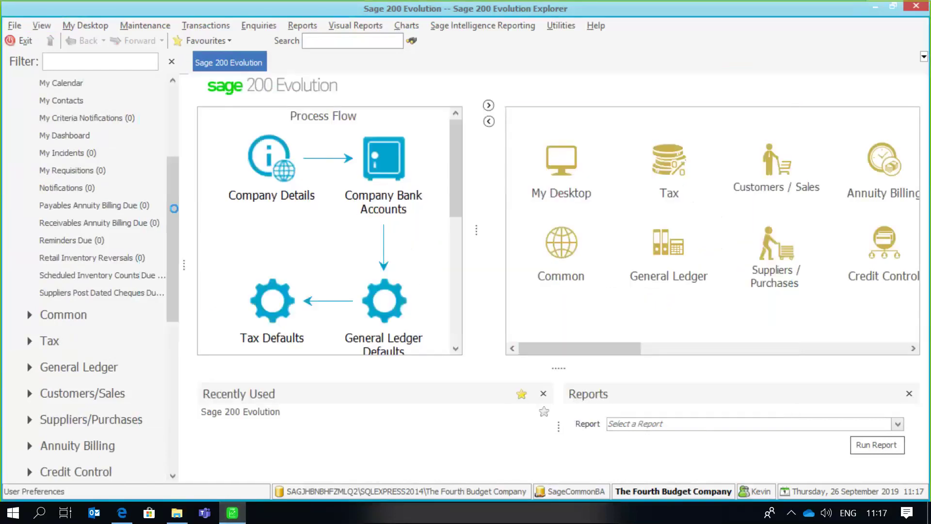
# - Open a new invoice from the Inventory transactions and select International Courier Services as its customer
pyautogui.moveTo(179, 217); pyautogui.dragTo(174, 310)
pyautogui.click(96, 350)
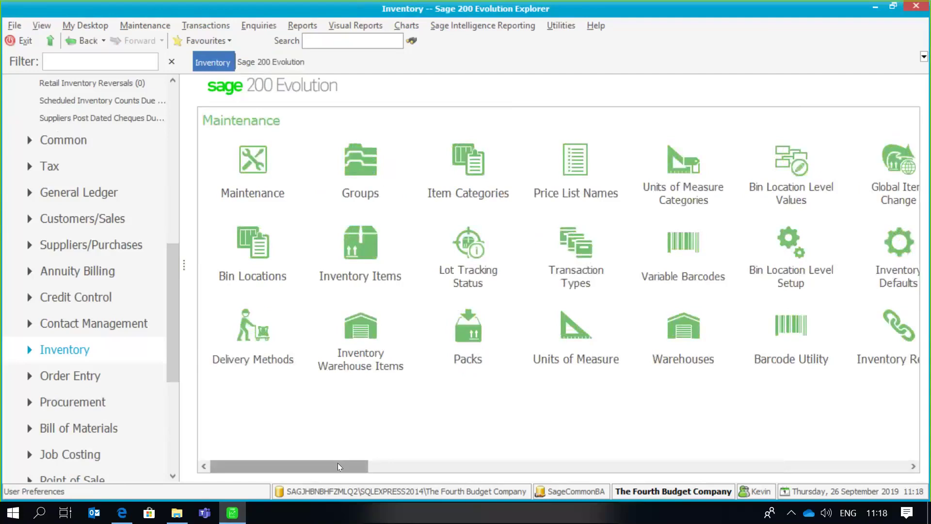
pyautogui.click(82, 349)
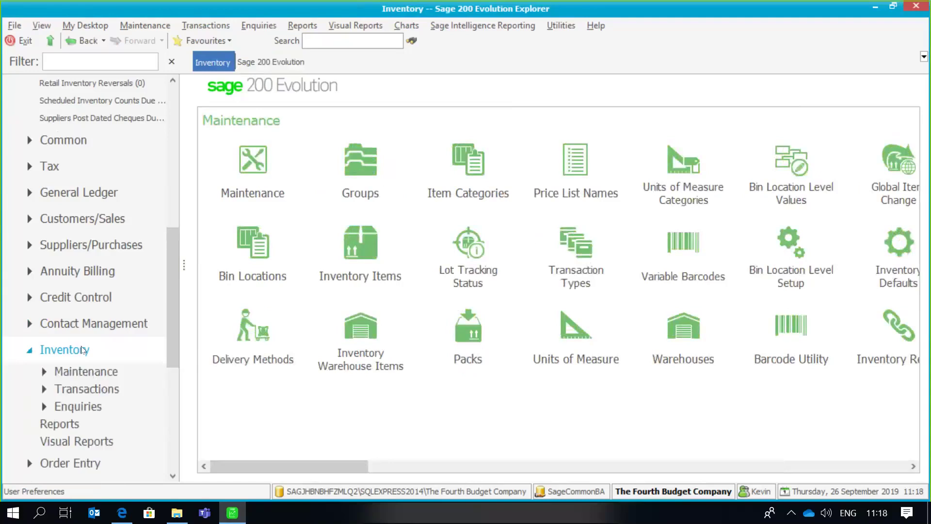
pyautogui.click(87, 389)
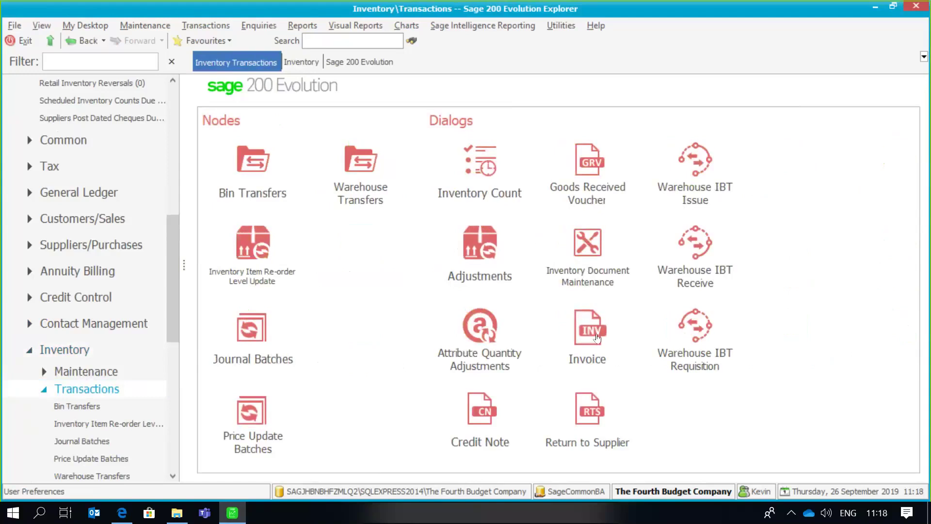
pyautogui.click(597, 338)
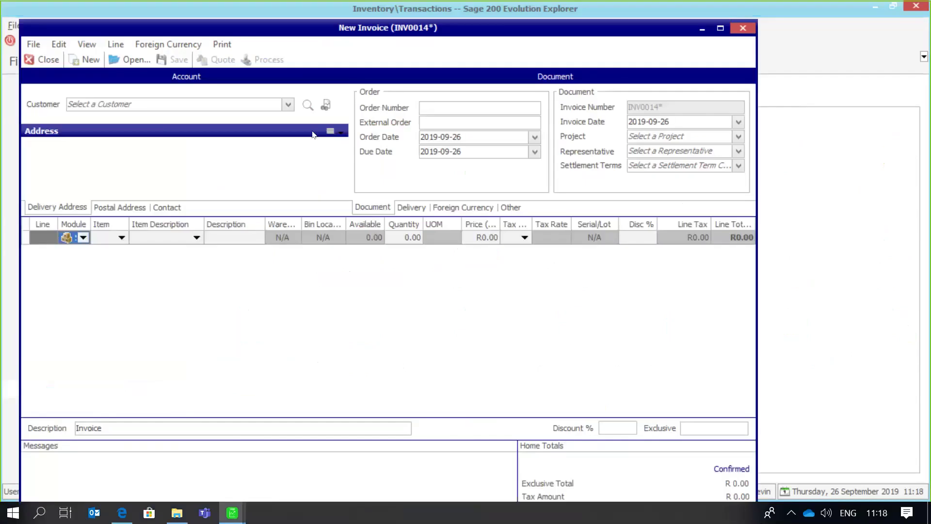
pyautogui.click(288, 106)
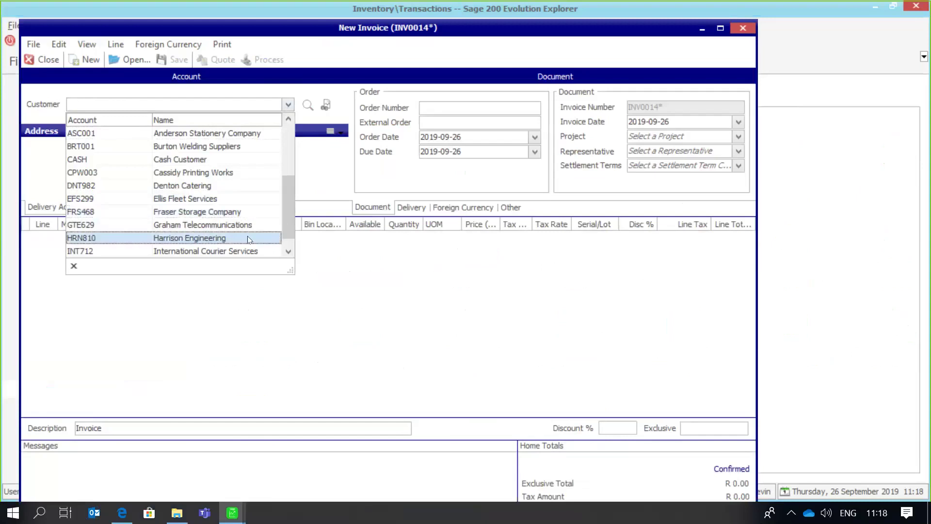
pyautogui.click(243, 251)
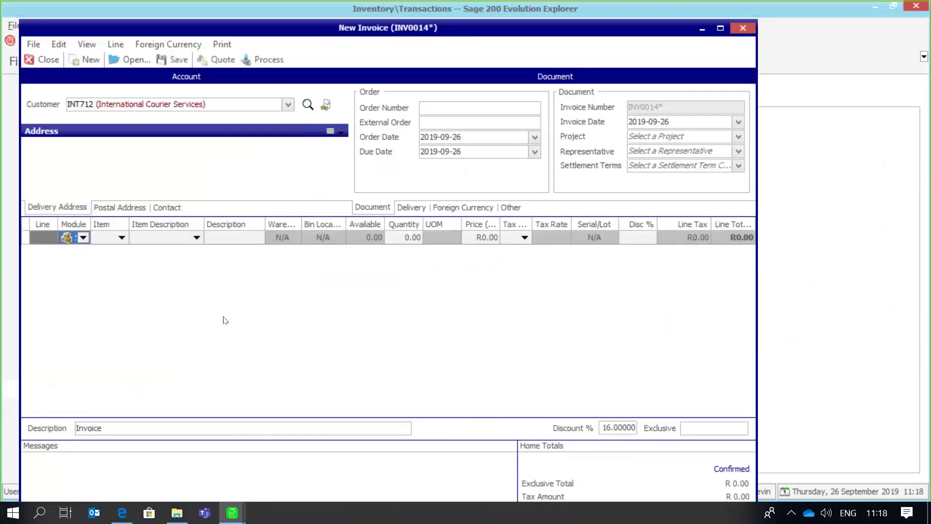
# - Add an invoice line for item OLV651, Olive Oil 750ml, from warehouse Mstr with a quantity of 1
pyautogui.click(122, 237)
pyautogui.write('O')
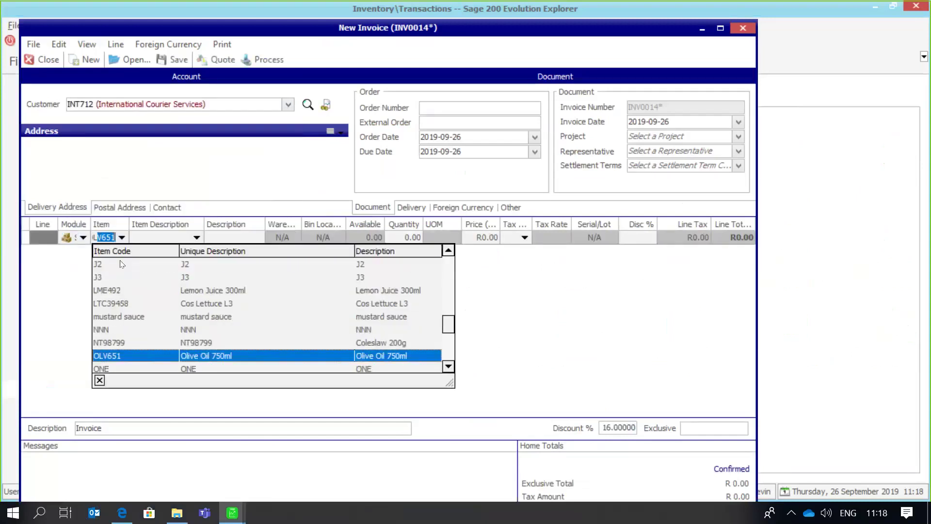
pyautogui.write('LV')
pyautogui.press('Return')
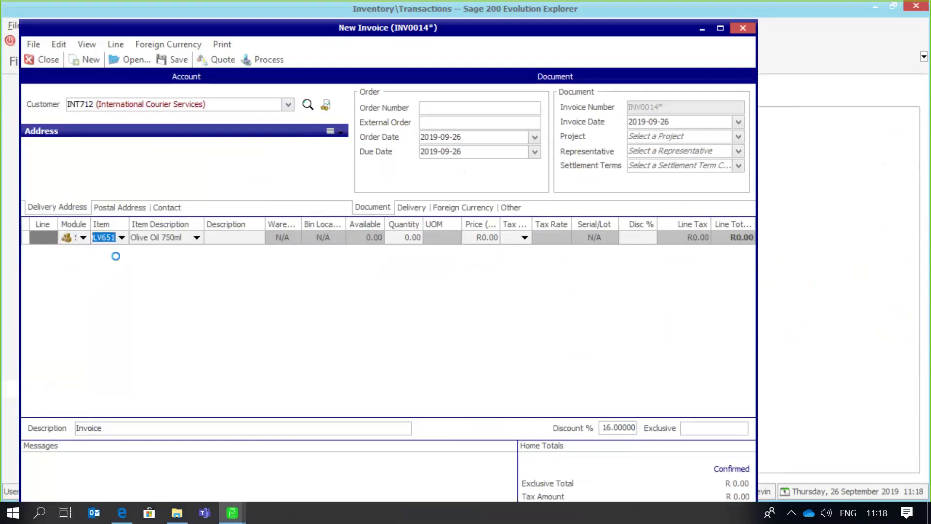
pyautogui.press('Tab')
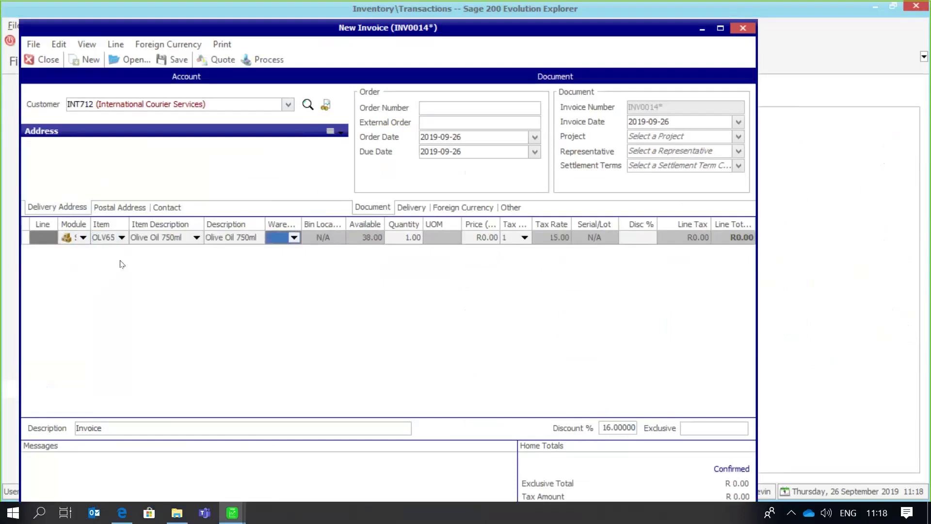
pyautogui.write('M')
pyautogui.press('Tab')
pyautogui.press('Tab')
pyautogui.press('Tab')
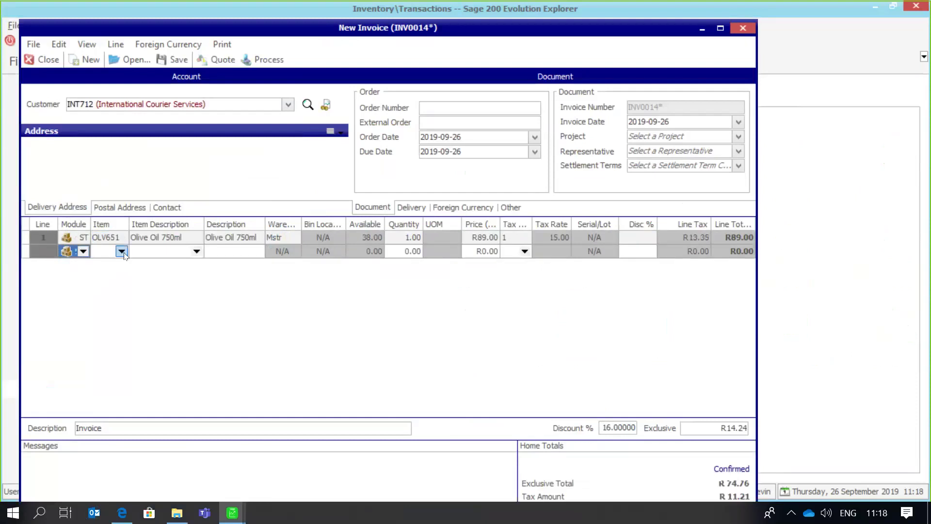
# - Add a second invoice line for item RSN872, Raisins 300g, from warehouse Mstr with a quantity of 1
pyautogui.click(122, 251)
pyautogui.press('Down')
pyautogui.press('Down')
pyautogui.press('Down')
pyautogui.press('Down')
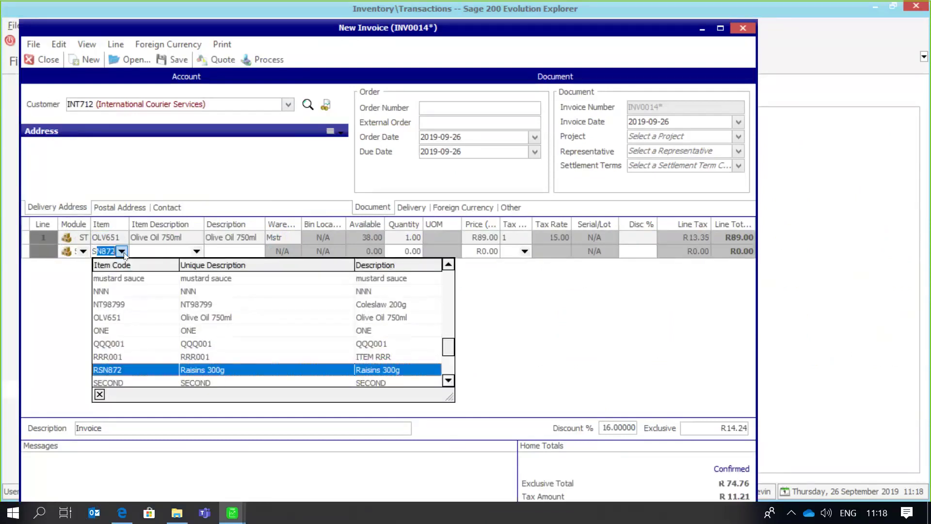
pyautogui.press('Return')
pyautogui.press('Tab')
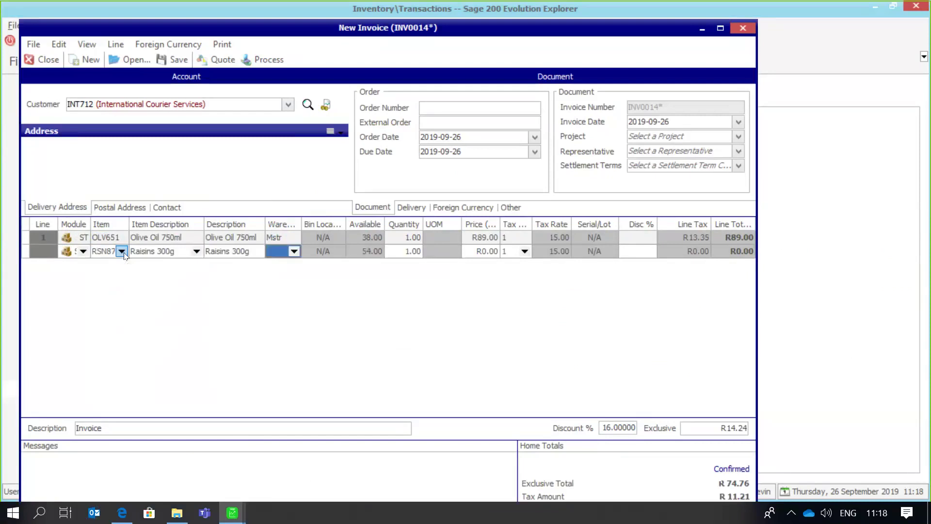
pyautogui.press('Tab')
pyautogui.press('Tab')
pyautogui.press('Tab')
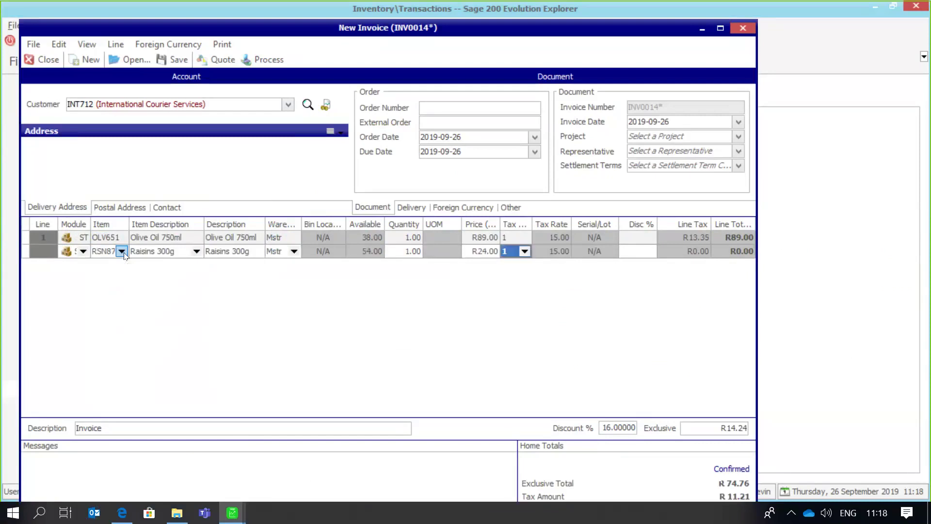
pyautogui.press('Tab')
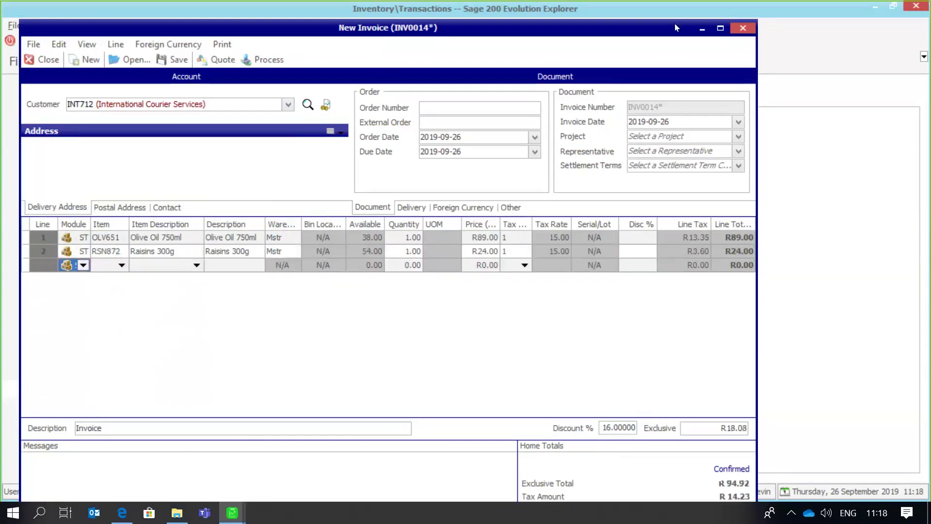
# - Maximise the invoice window and process the invoice without printing the document
pyautogui.click(720, 29)
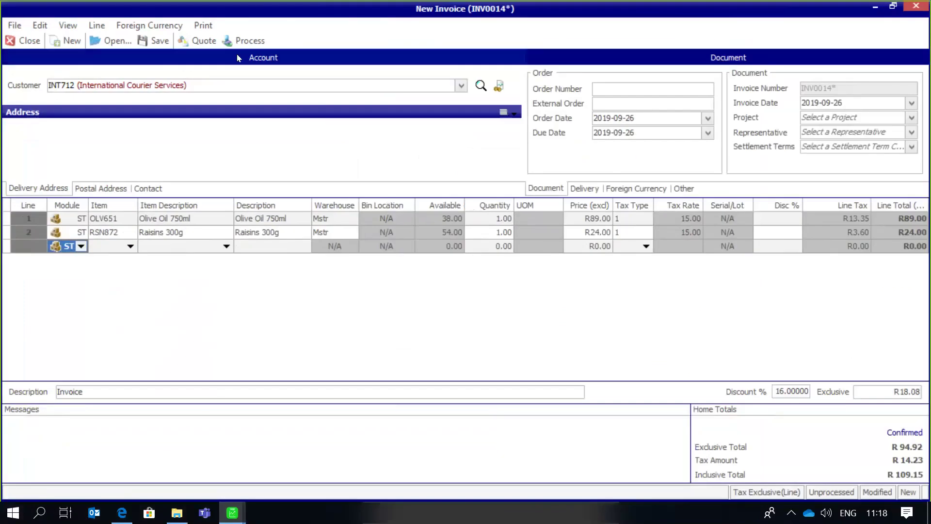
pyautogui.click(252, 44)
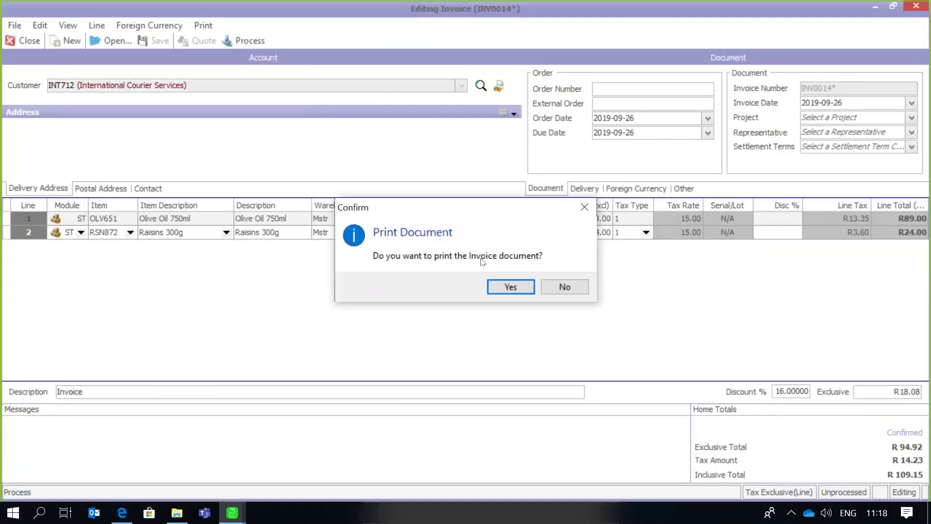
pyautogui.click(580, 292)
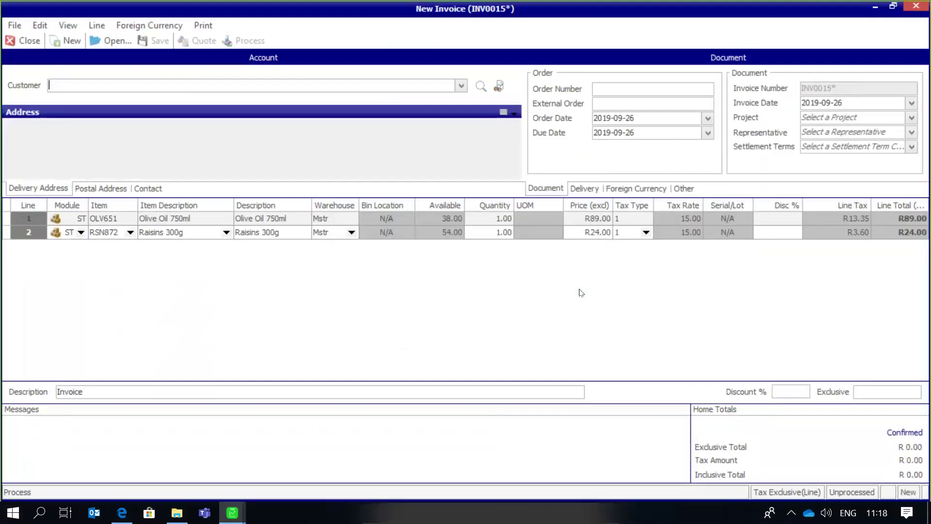
# - Close the invoice window, open a new credit note from the Inventory transactions and maximise it
pyautogui.click(38, 48)
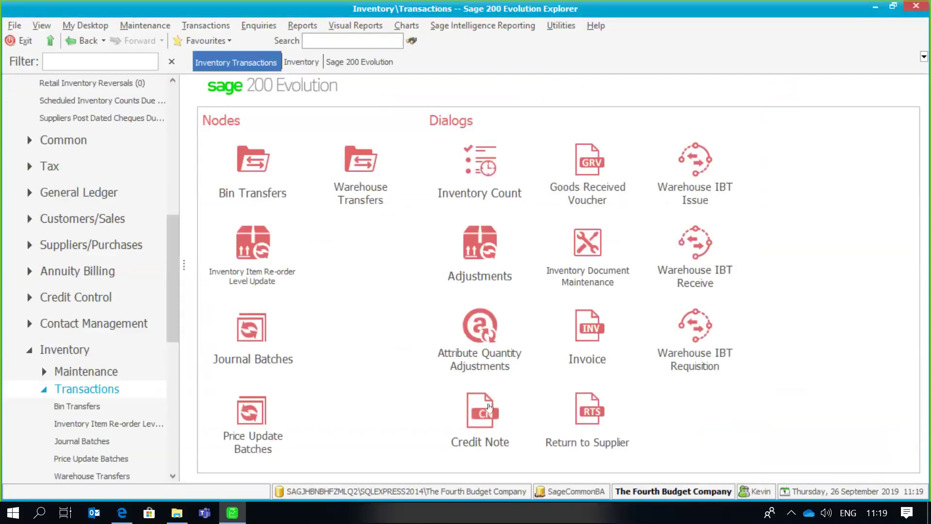
pyautogui.click(488, 407)
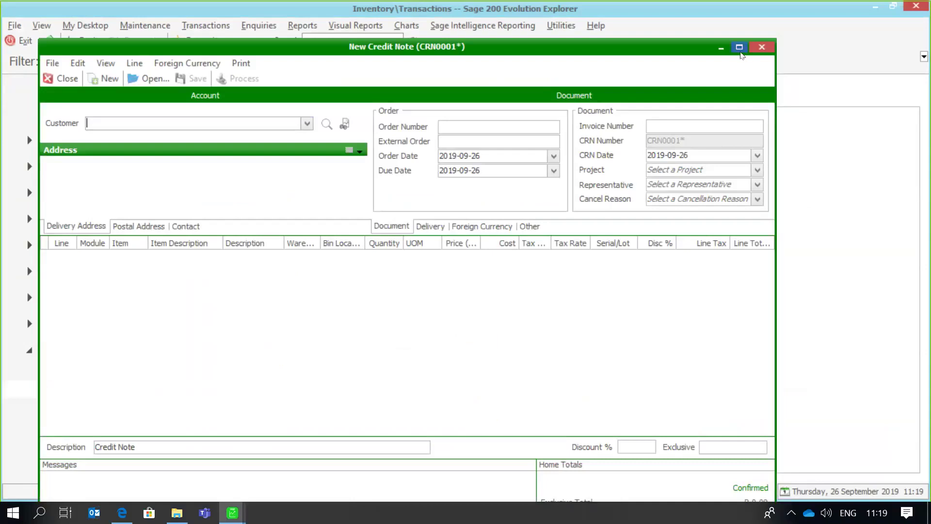
pyautogui.click(740, 48)
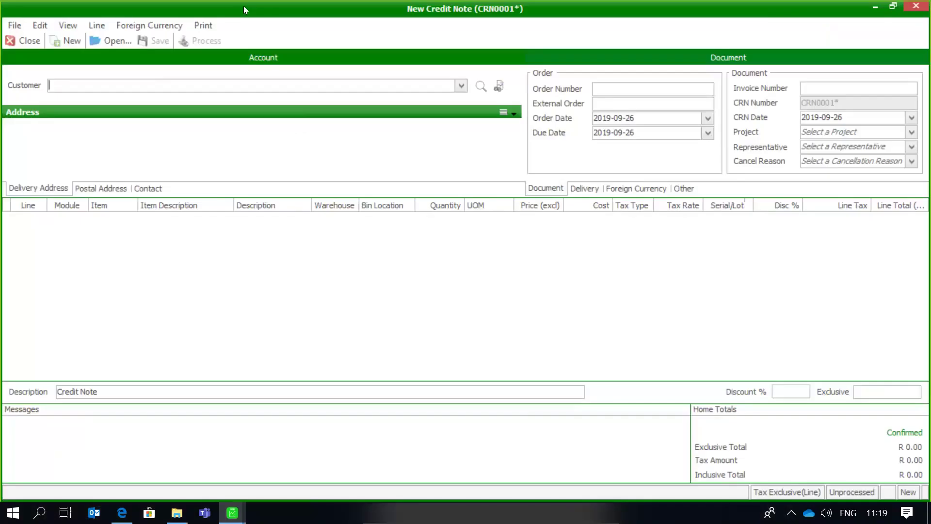
# - Search the existing documents for customer invoices with document type INV, status All and transaction date 2019-09-26
pyautogui.click(115, 45)
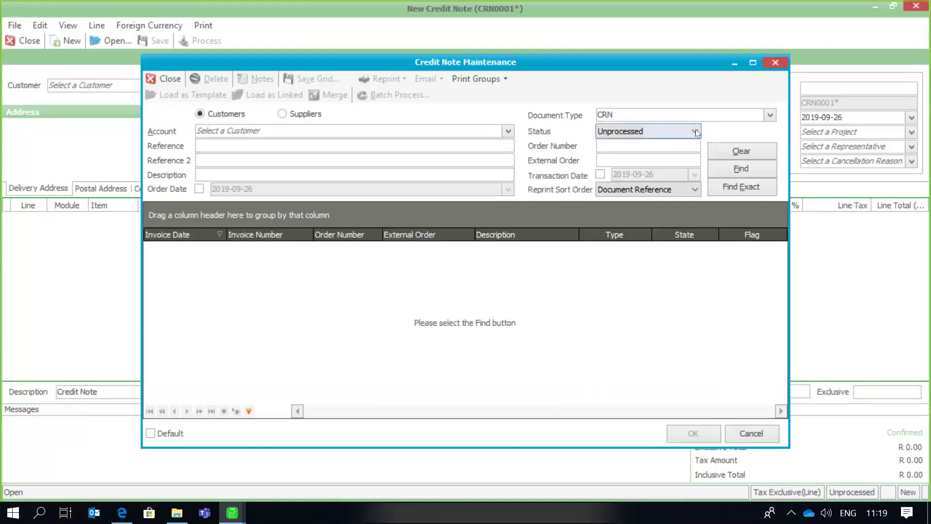
pyautogui.click(695, 131)
pyautogui.click(631, 140)
pyautogui.click(770, 115)
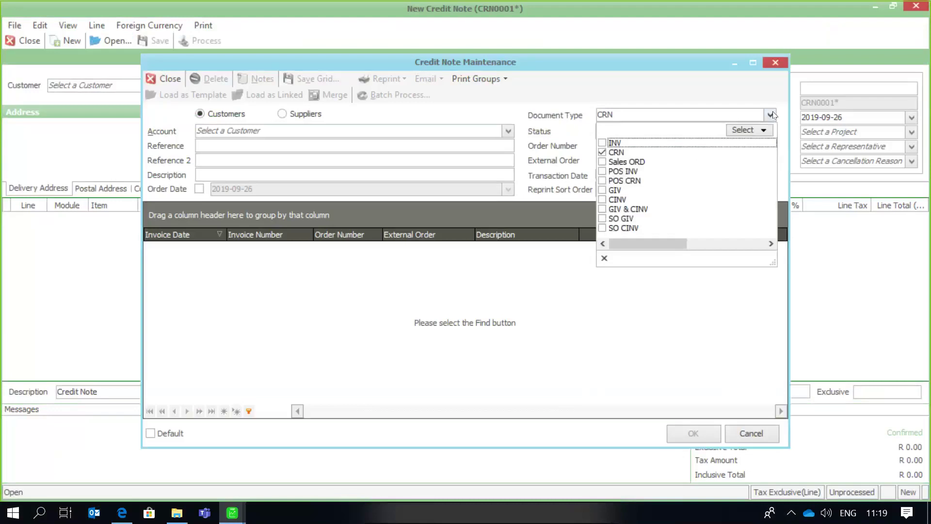
pyautogui.click(603, 143)
pyautogui.click(603, 152)
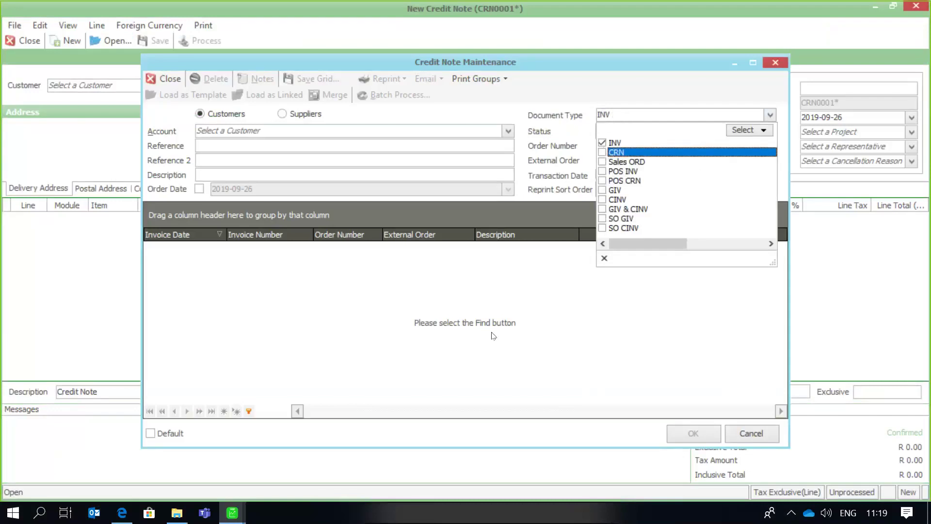
pyautogui.click(561, 320)
pyautogui.click(601, 175)
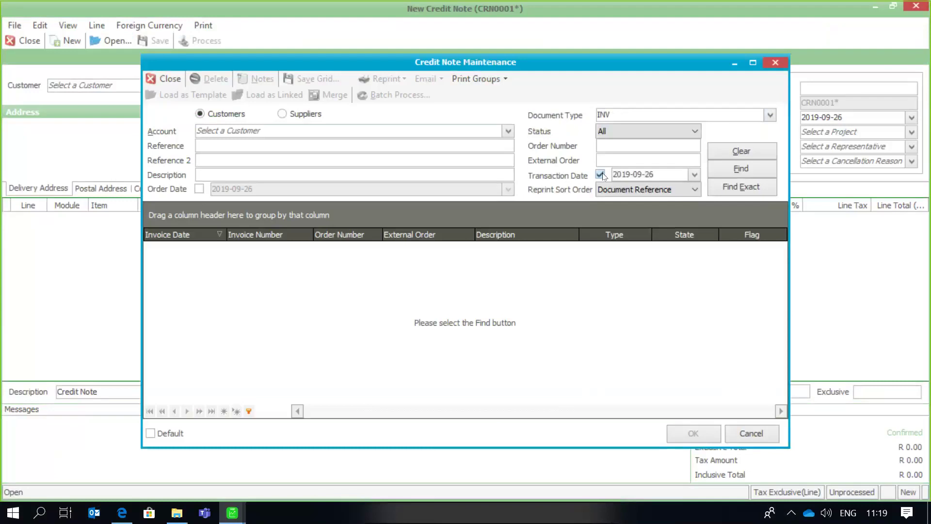
pyautogui.click(747, 167)
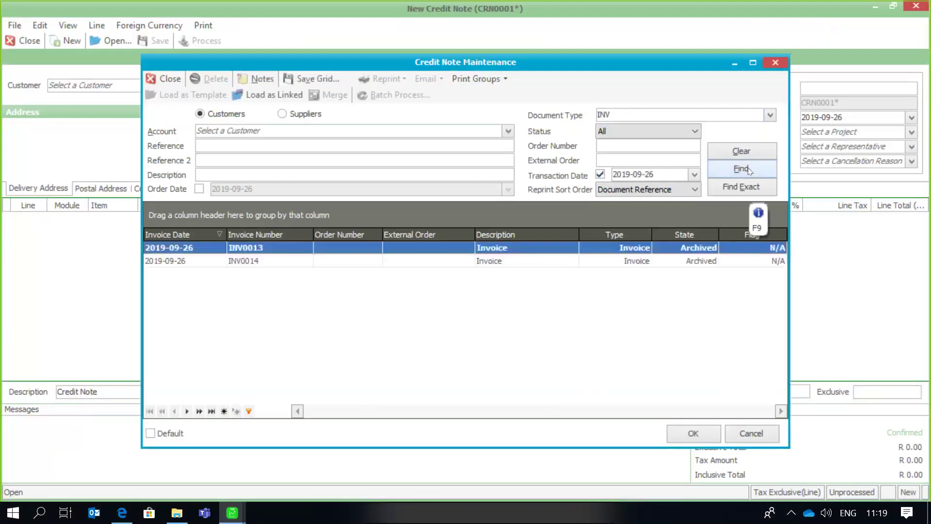
# - Maximise the search results and load invoice INV0014 into the credit note
pyautogui.click(753, 62)
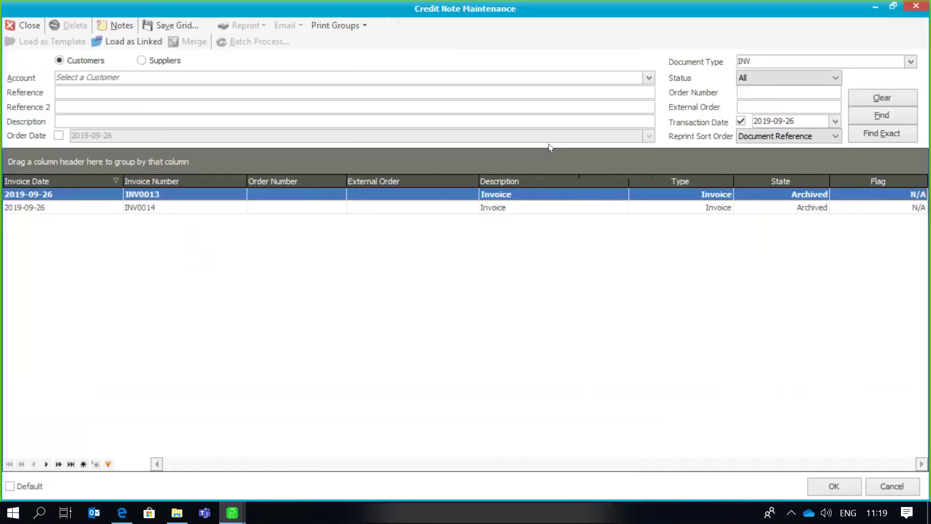
pyautogui.click(151, 208)
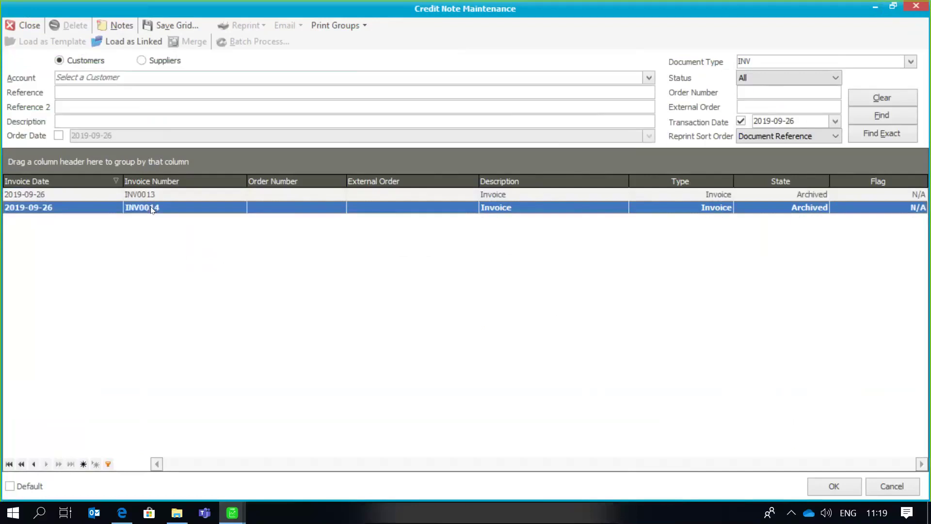
pyautogui.doubleClick(152, 209)
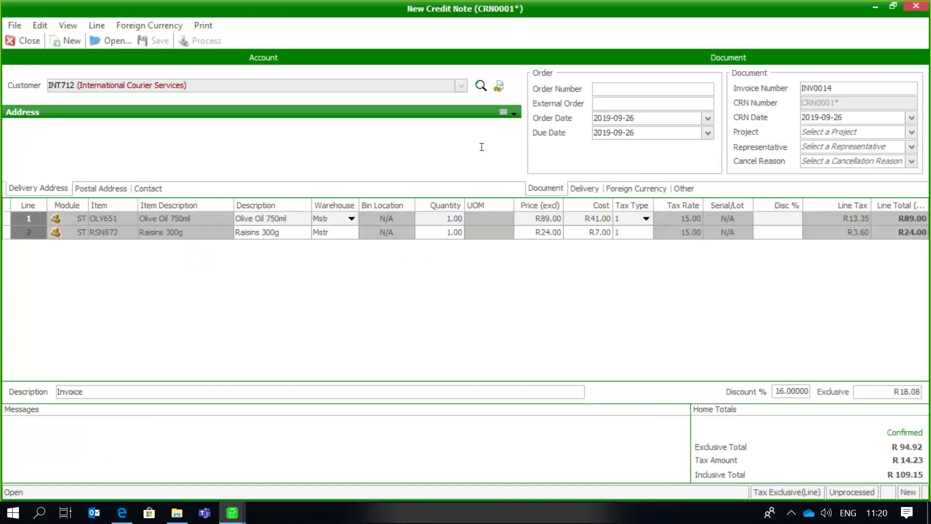
# - Check whether the credit note can be saved or processed, and close it unprocessed
pyautogui.click(436, 216)
pyautogui.click(429, 261)
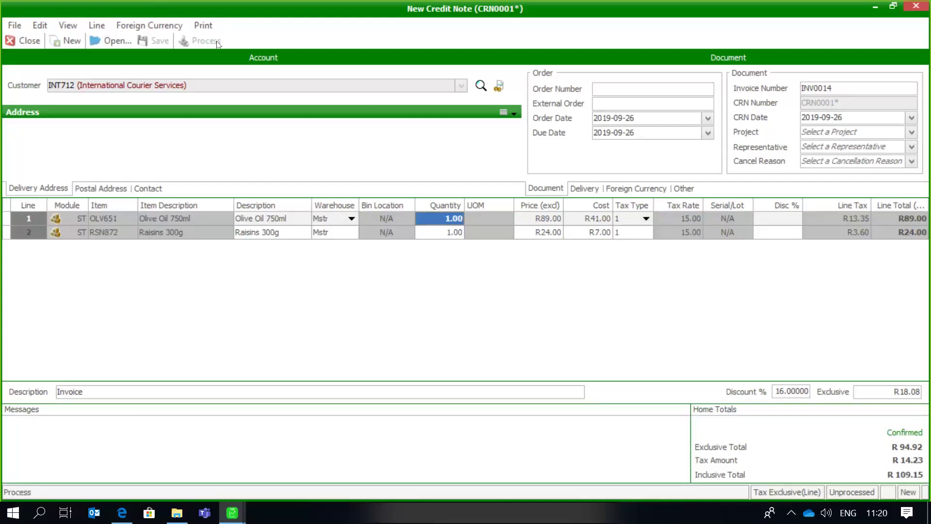
pyautogui.click(14, 25)
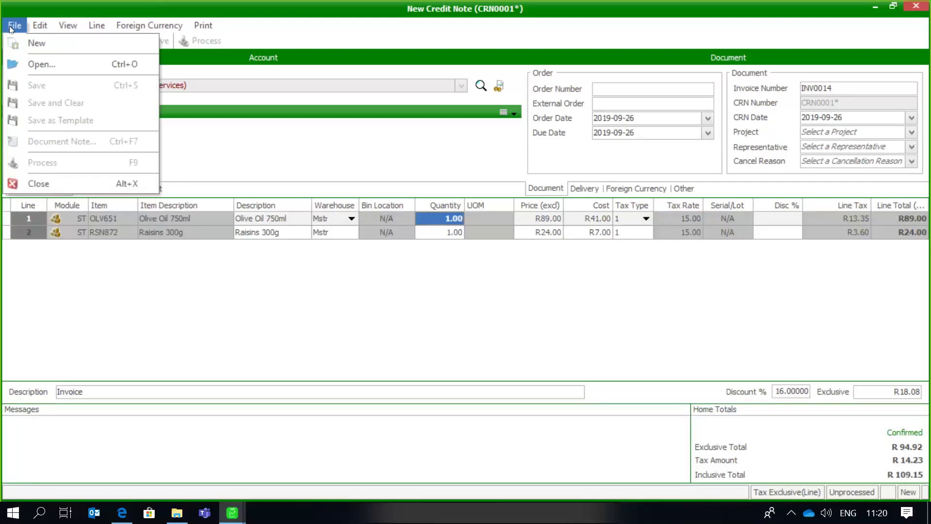
pyautogui.click(146, 330)
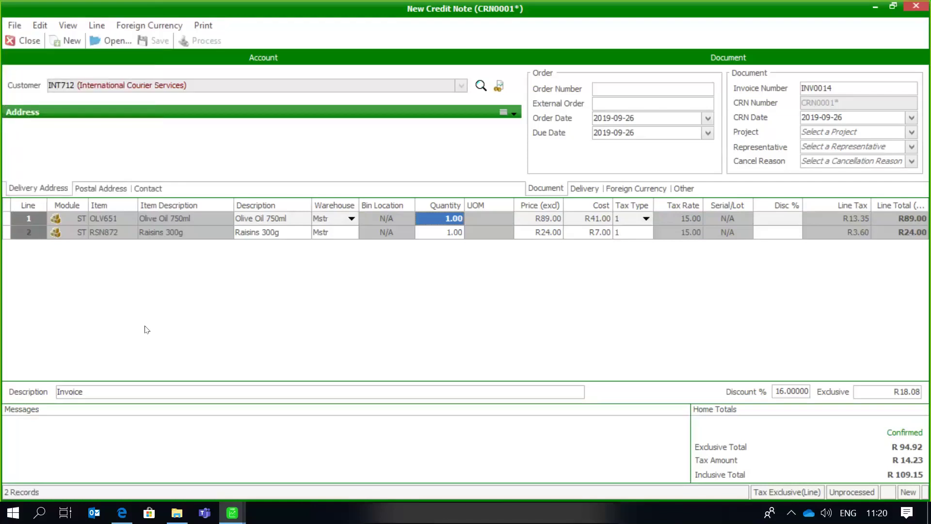
pyautogui.click(16, 42)
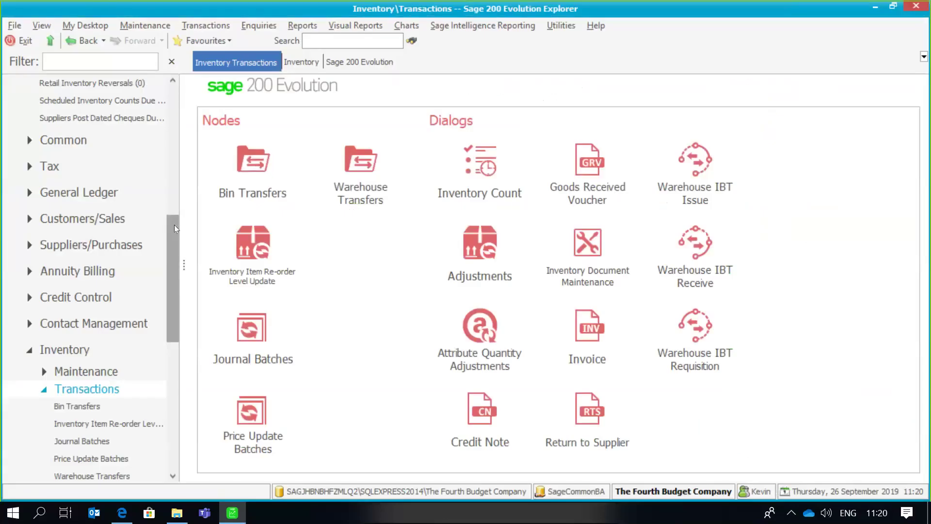
# - Exit Sage 200 Evolution and log off the restricted agent
pyautogui.moveTo(174, 225); pyautogui.dragTo(178, 178)
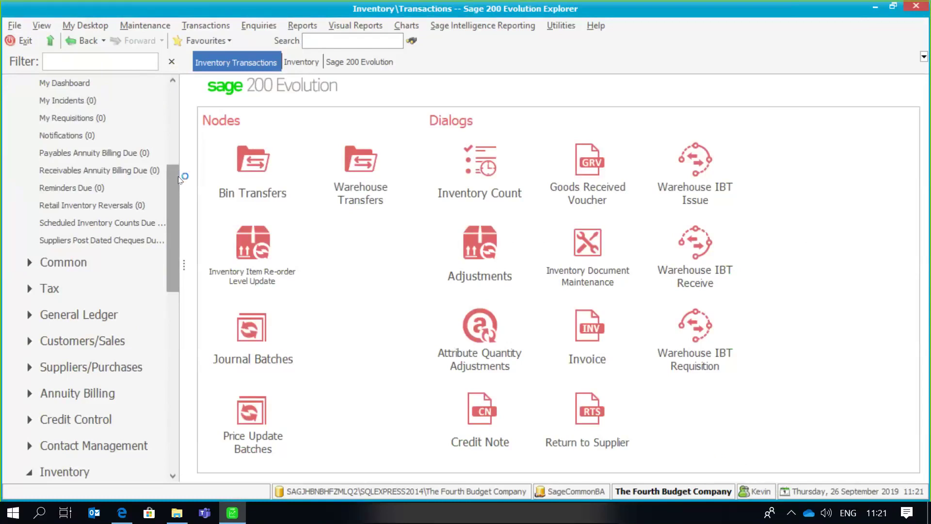
pyautogui.moveTo(178, 178); pyautogui.dragTo(179, 251)
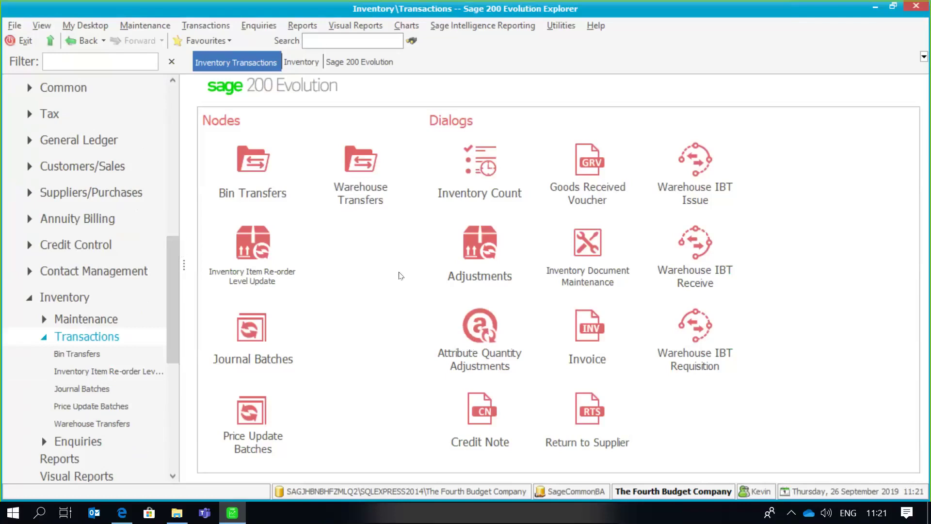
pyautogui.click(15, 26)
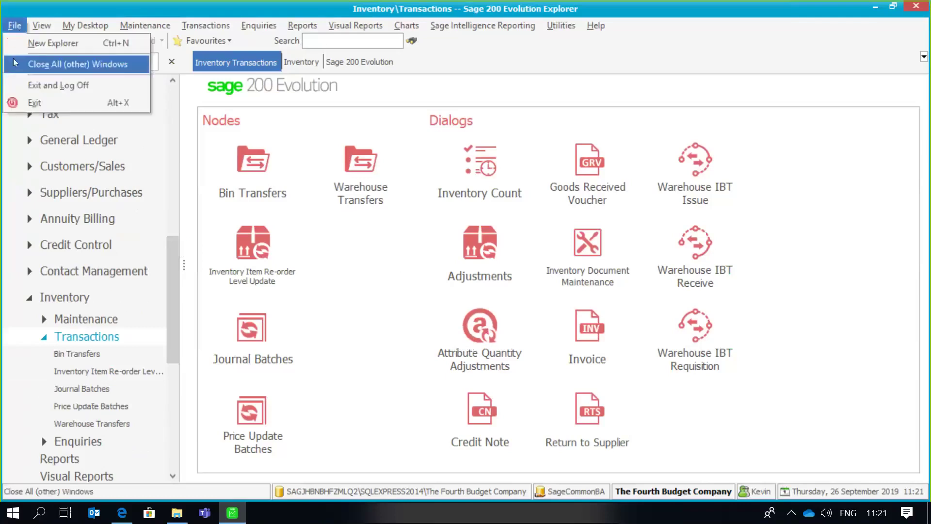
pyautogui.click(19, 84)
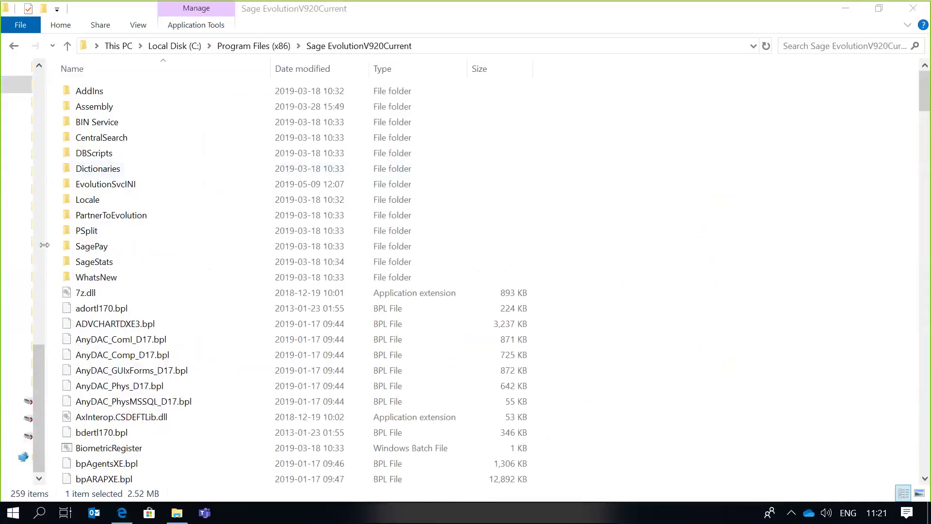
# - Log in to The Fourth Budget Company as the Admin agent with the account password and dismiss the What's New window
pyautogui.moveTo(44, 245); pyautogui.dragTo(63, 238)
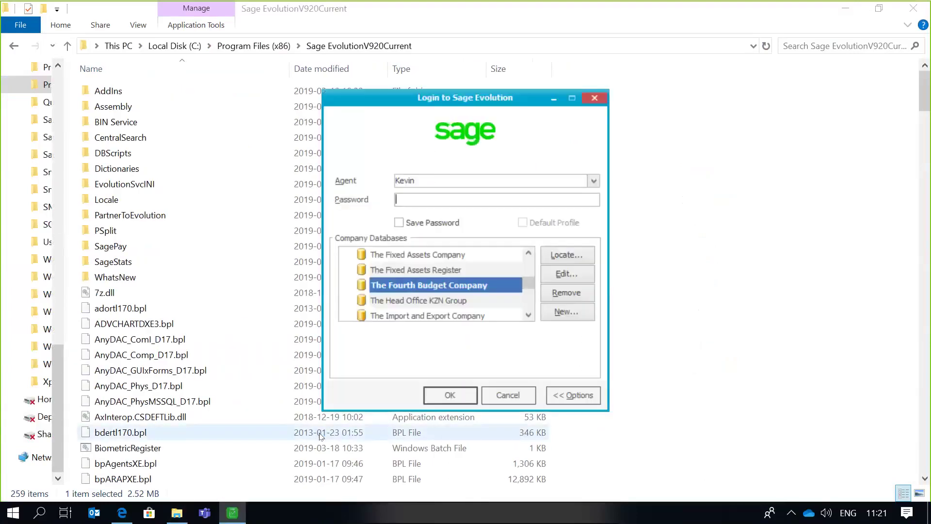
pyautogui.click(594, 181)
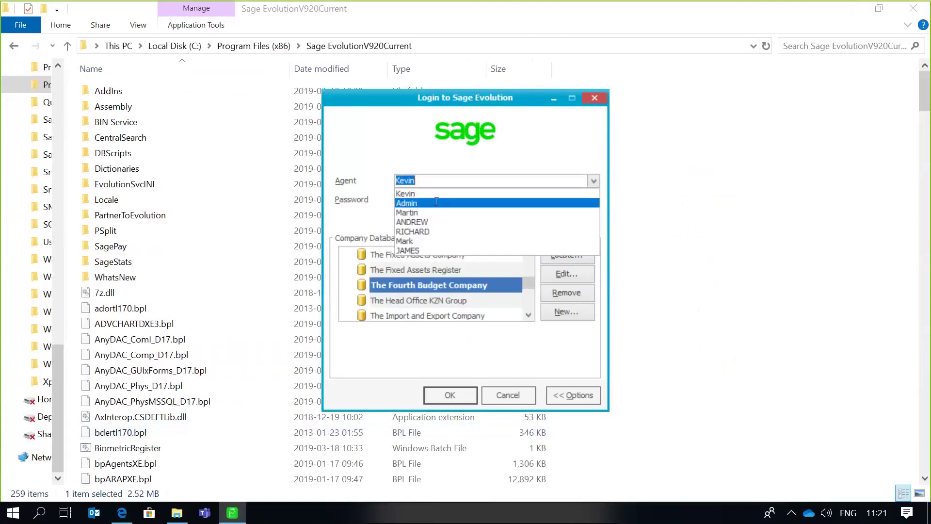
pyautogui.click(437, 203)
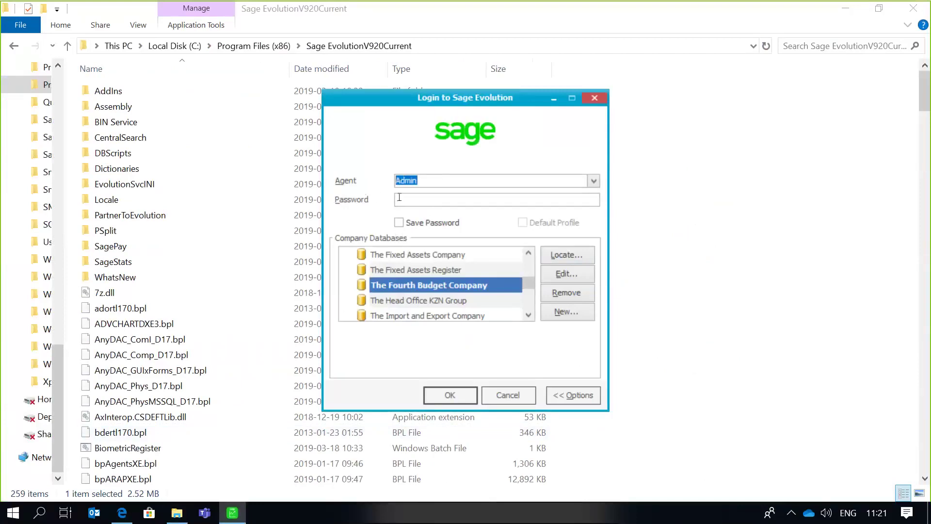
pyautogui.click(398, 198)
pyautogui.write('*****')
pyautogui.click(439, 394)
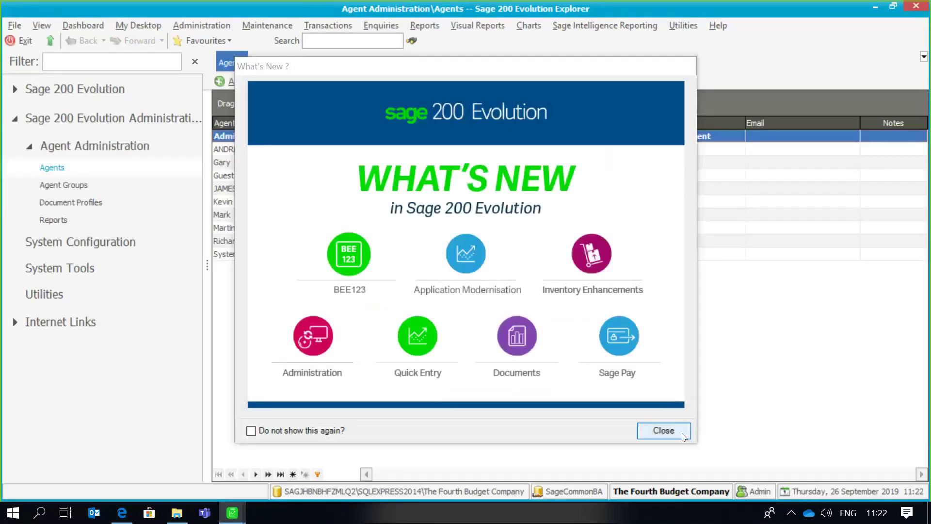
pyautogui.click(681, 435)
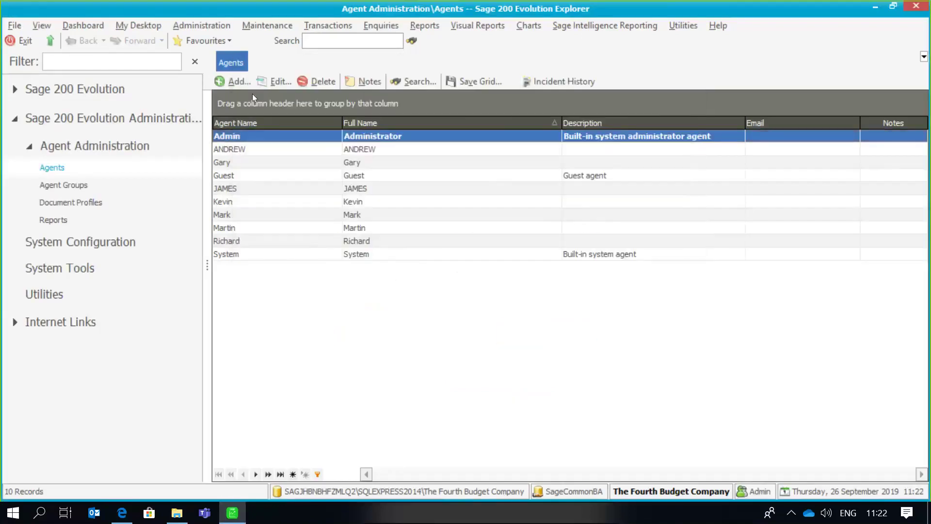
# - Open the restricted agent for editing and turn off the Default setting of its system tree
pyautogui.click(267, 207)
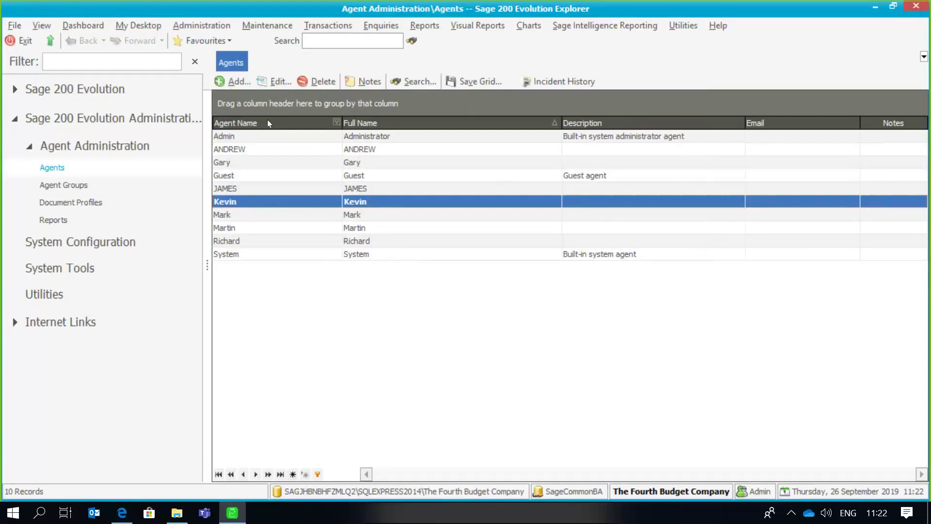
pyautogui.click(282, 85)
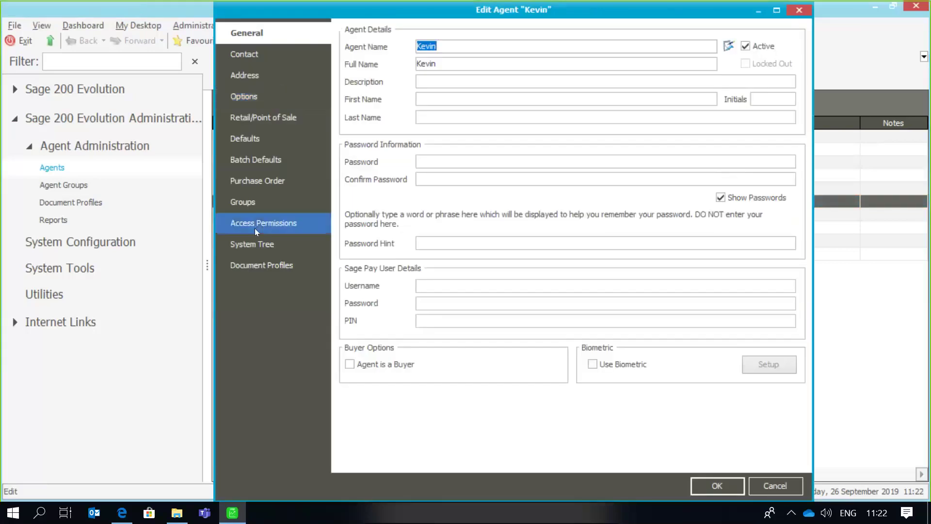
pyautogui.click(251, 245)
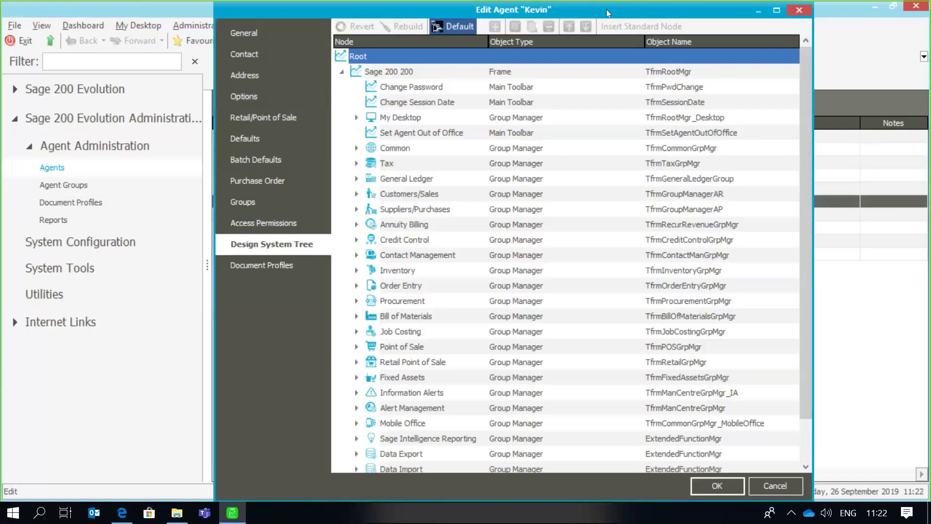
pyautogui.moveTo(630, 9); pyautogui.dragTo(570, 17)
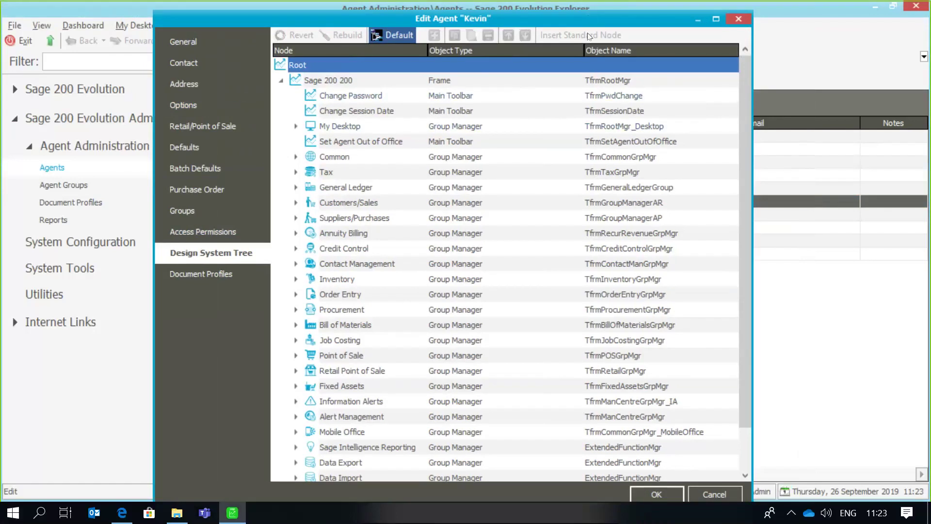
pyautogui.moveTo(417, 23); pyautogui.dragTo(416, 43)
pyautogui.click(396, 52)
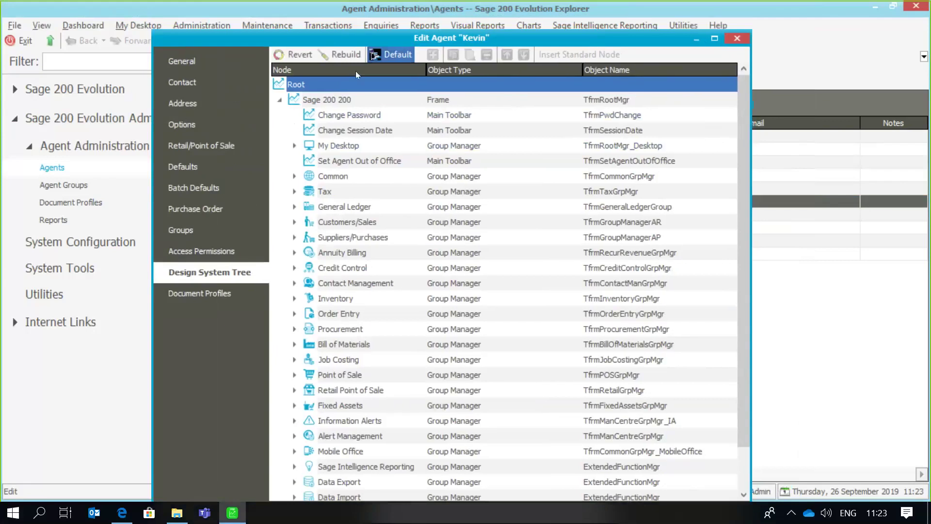
# - Remove the Credit Note node from the Inventory Transactions branch of the restricted agent's system tree
pyautogui.click(323, 99)
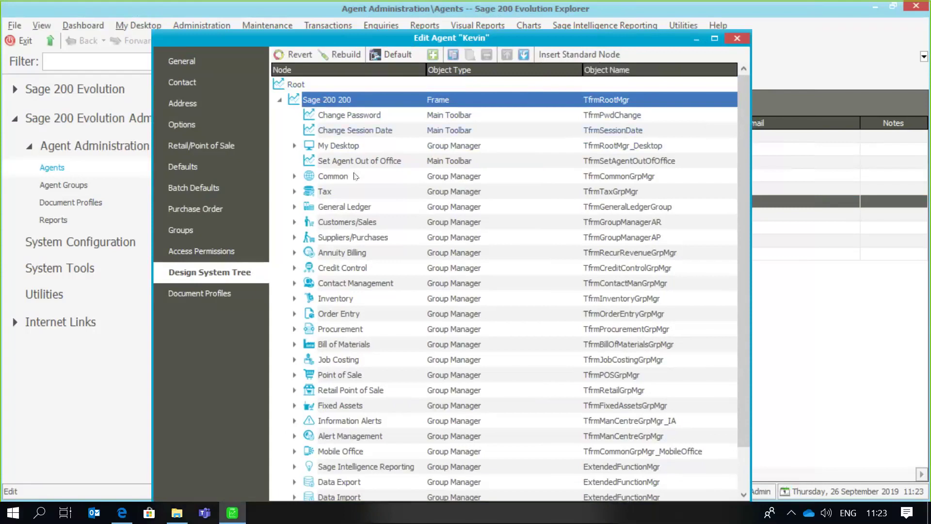
pyautogui.doubleClick(329, 299)
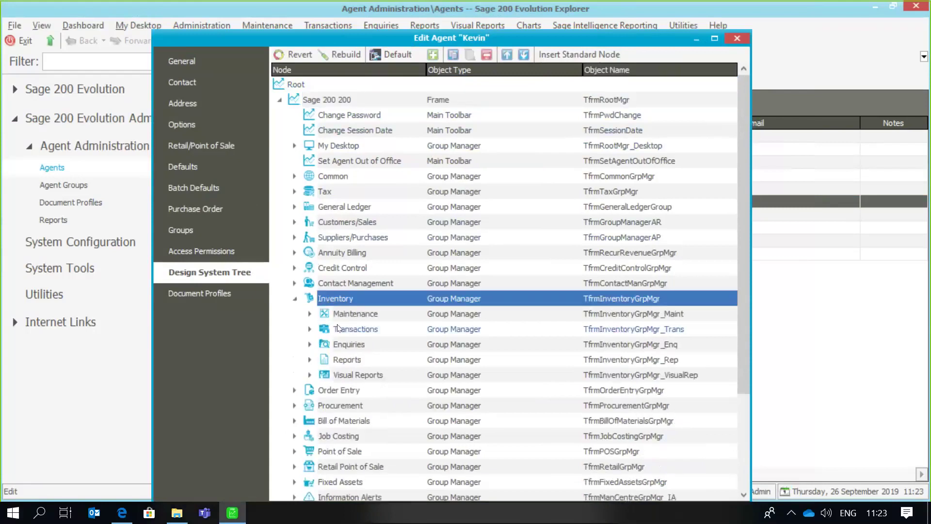
pyautogui.click(338, 330)
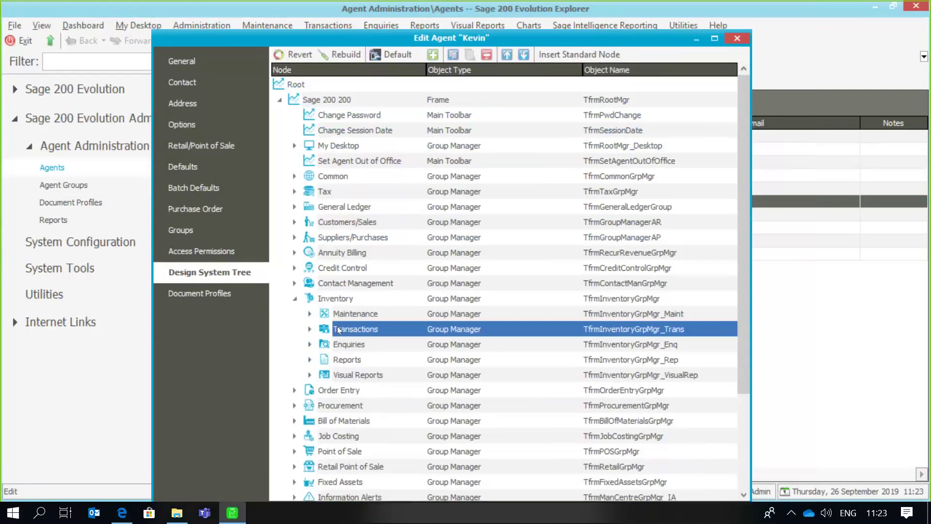
pyautogui.doubleClick(336, 328)
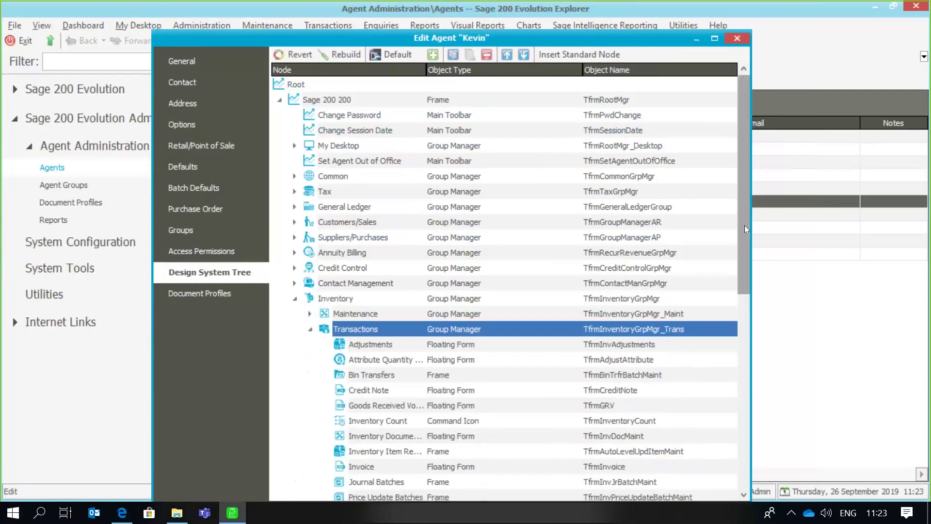
pyautogui.moveTo(744, 225); pyautogui.dragTo(739, 261)
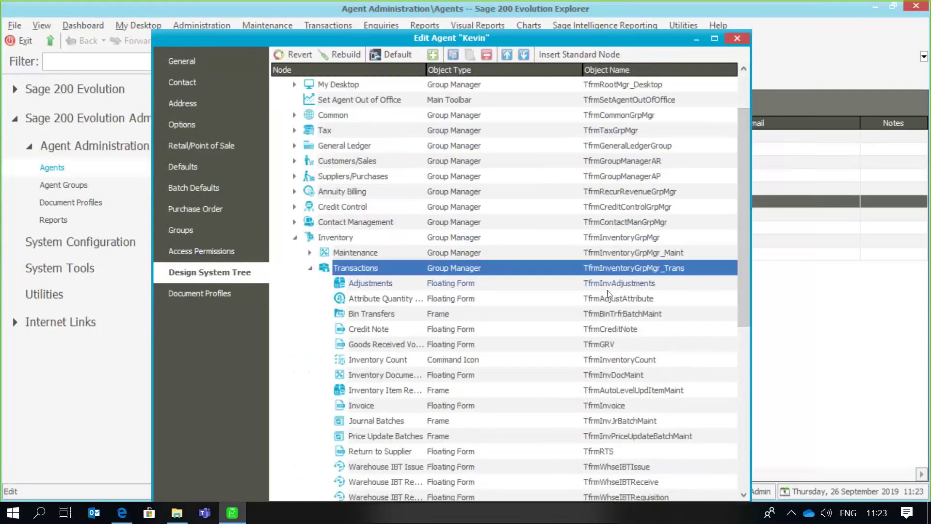
pyautogui.click(383, 329)
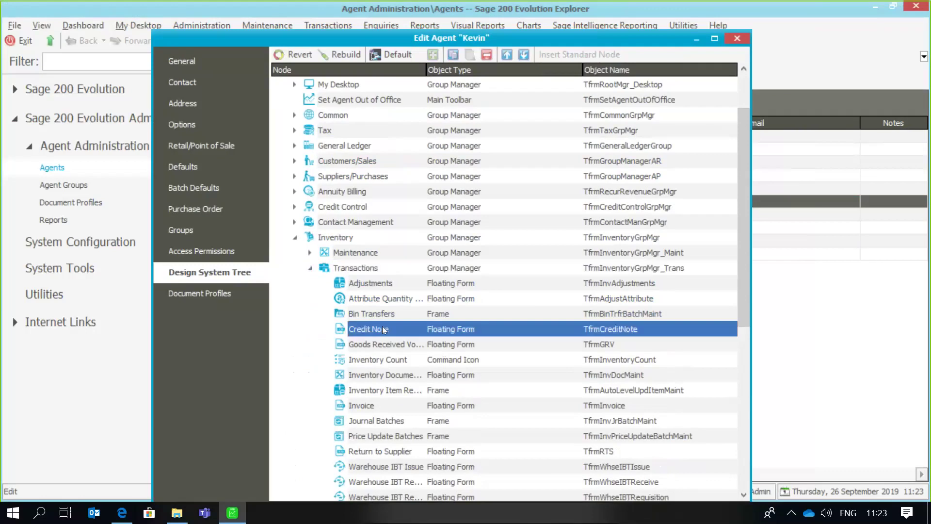
pyautogui.click(487, 57)
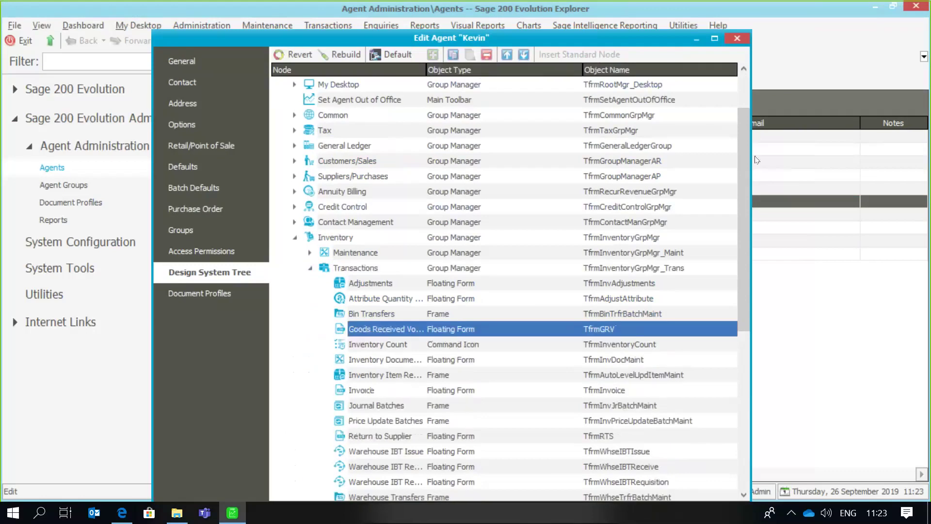
# - Remove the Bill of Materials, Job Costing and Retail Point of Sale modules from the restricted agent's system tree
pyautogui.moveTo(745, 161); pyautogui.dragTo(747, 301)
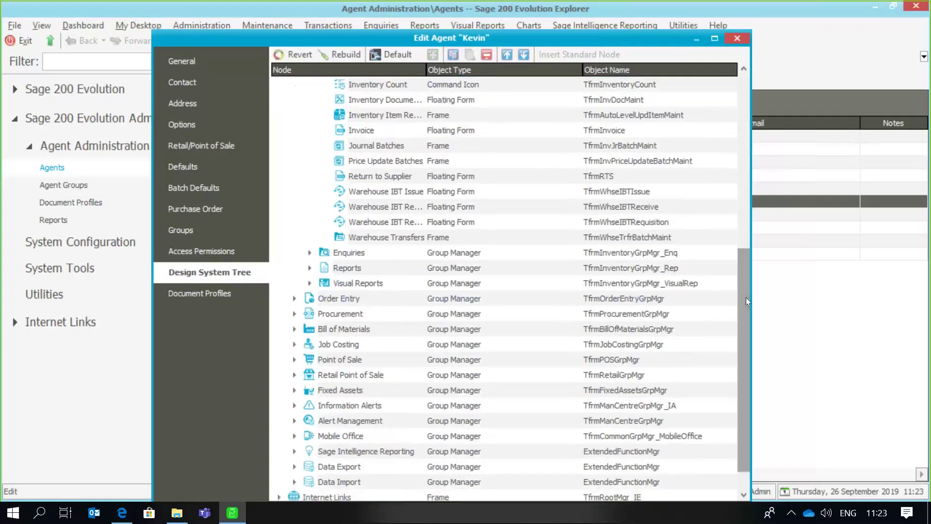
pyautogui.click(356, 329)
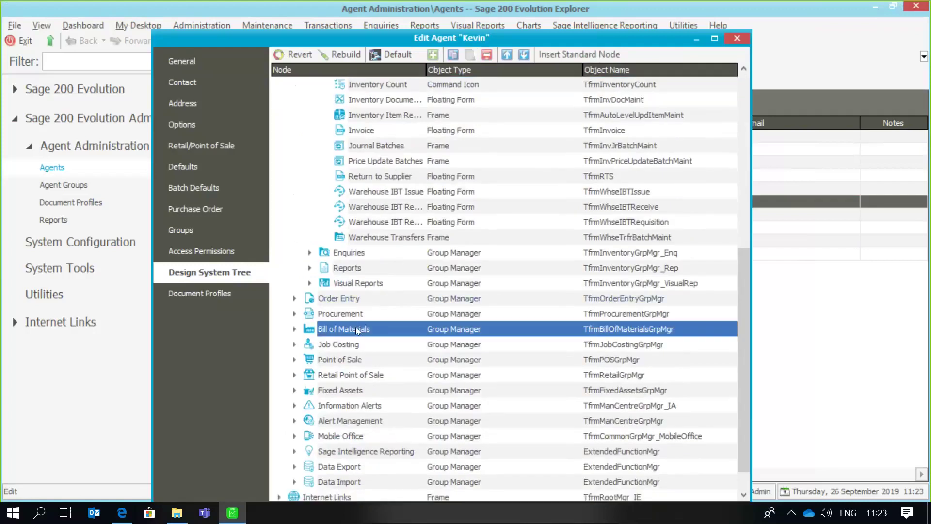
pyautogui.click(487, 55)
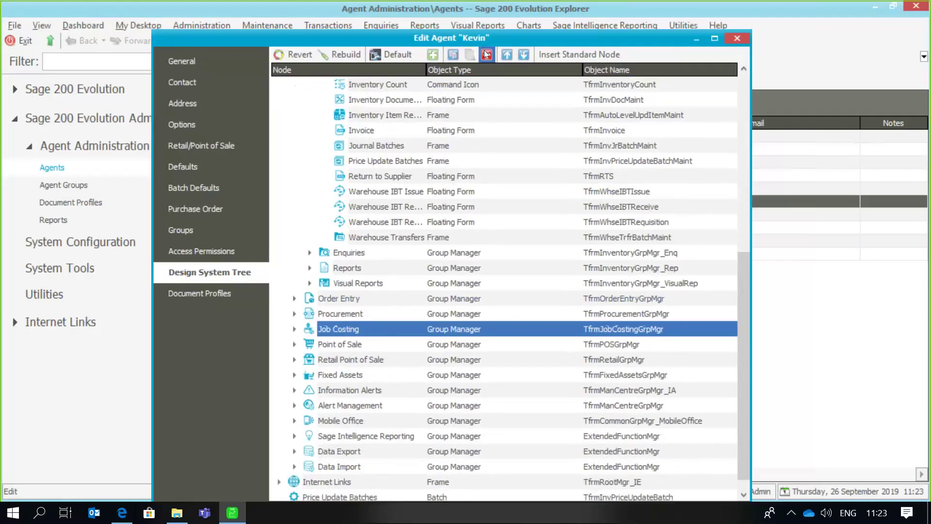
pyautogui.click(486, 53)
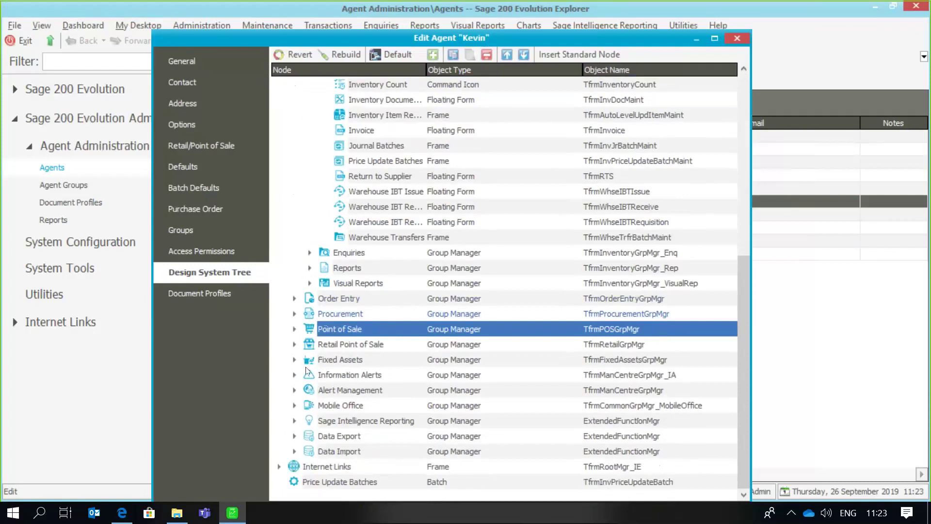
pyautogui.click(354, 340)
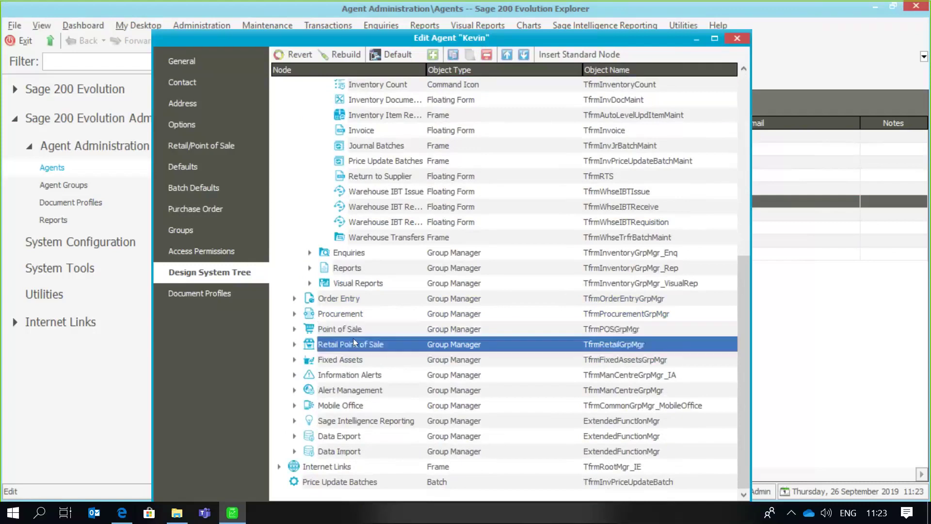
pyautogui.click(486, 54)
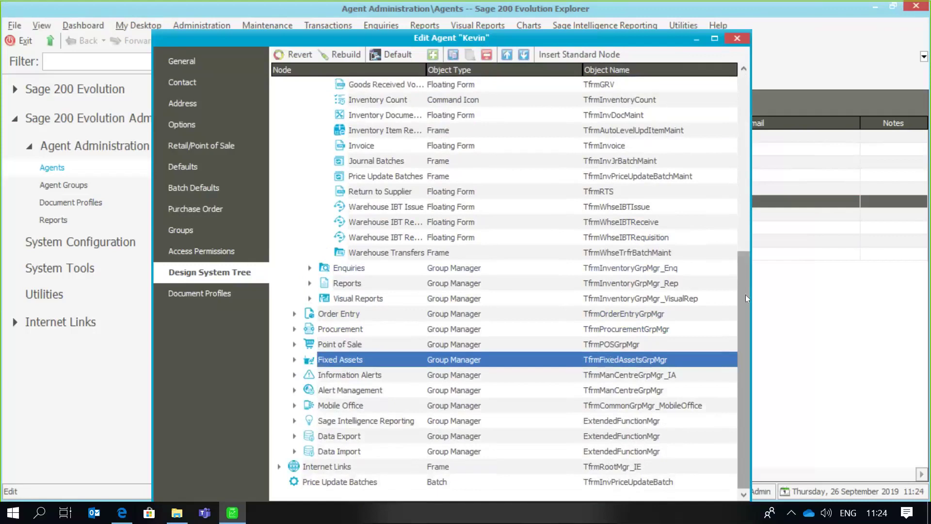
# - Remove the General Ledger module from the restricted agent's system tree and save the agent
pyautogui.moveTo(745, 298); pyautogui.dragTo(743, 109)
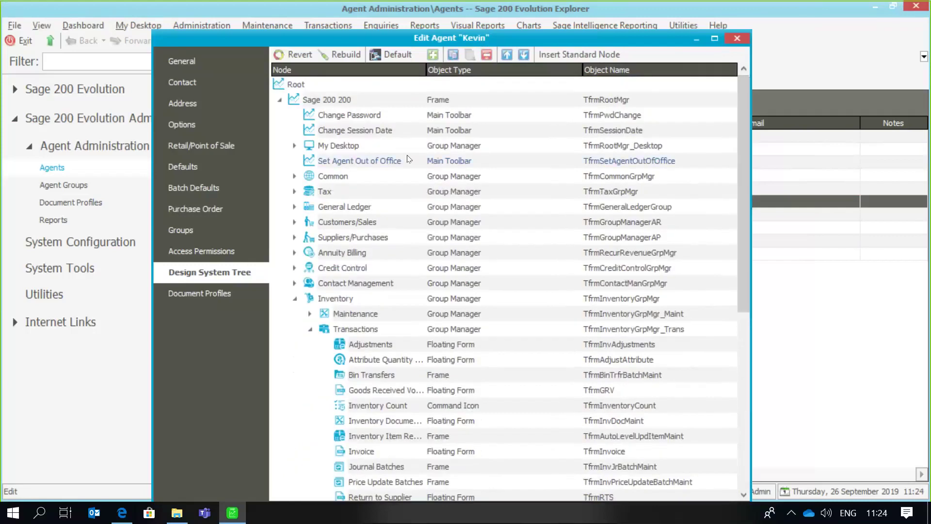
pyautogui.click(341, 212)
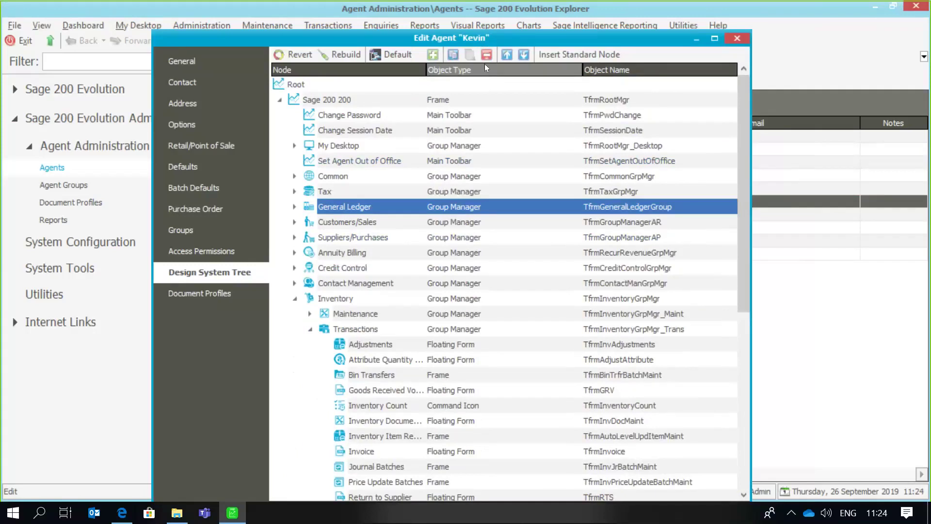
pyautogui.click(486, 55)
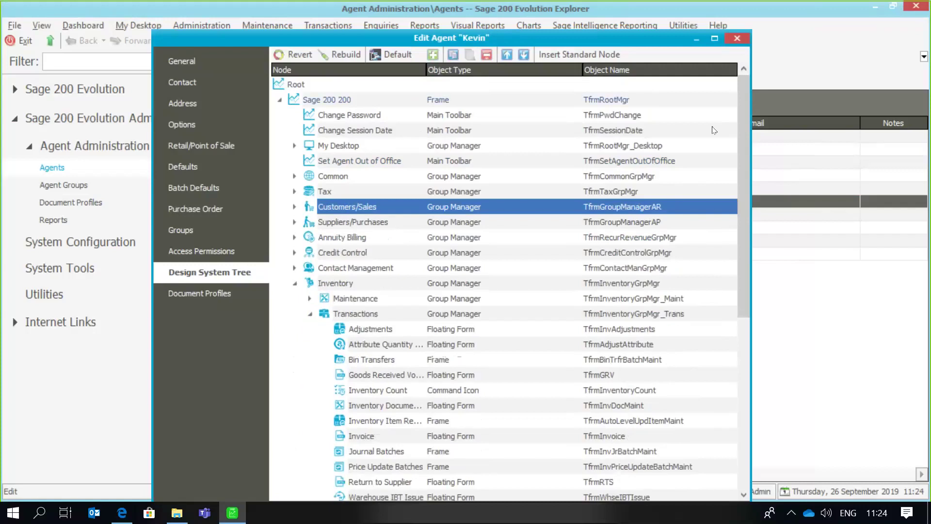
pyautogui.moveTo(743, 142); pyautogui.dragTo(742, 218)
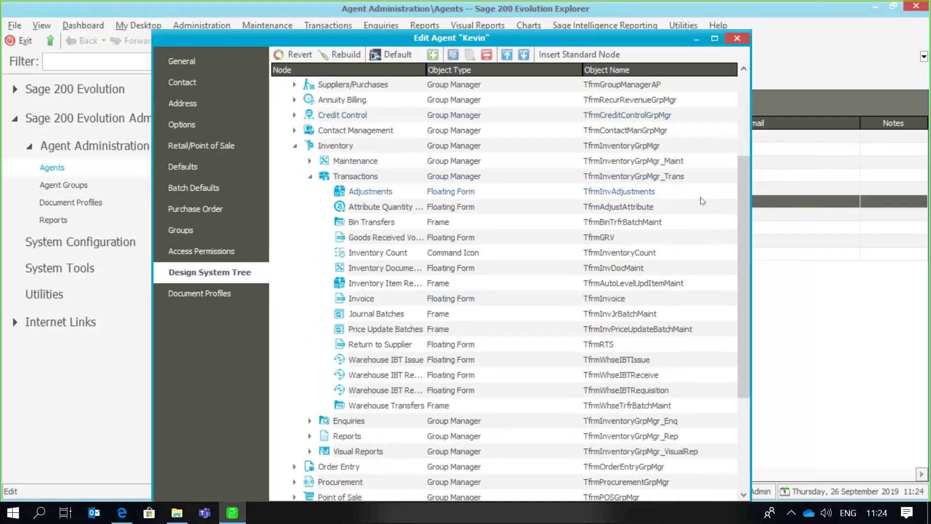
pyautogui.moveTo(743, 240); pyautogui.dragTo(746, 338)
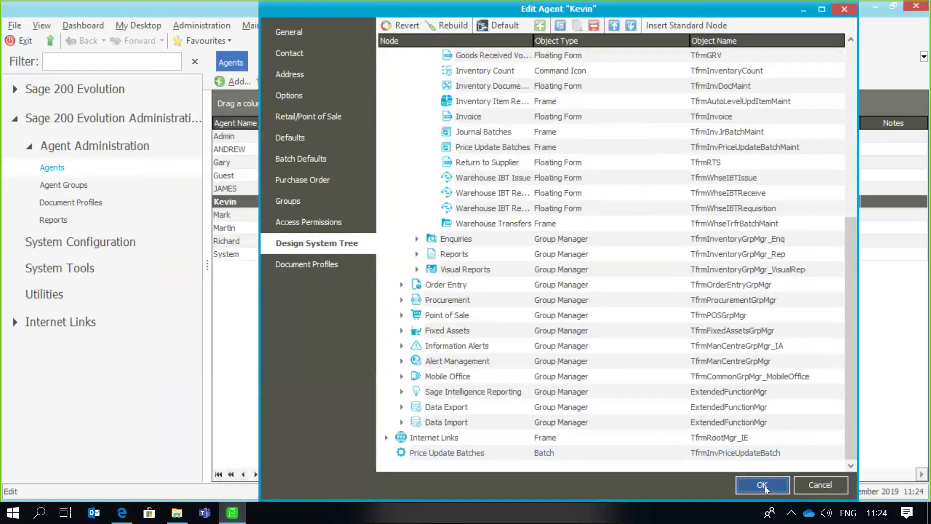
pyautogui.click(765, 489)
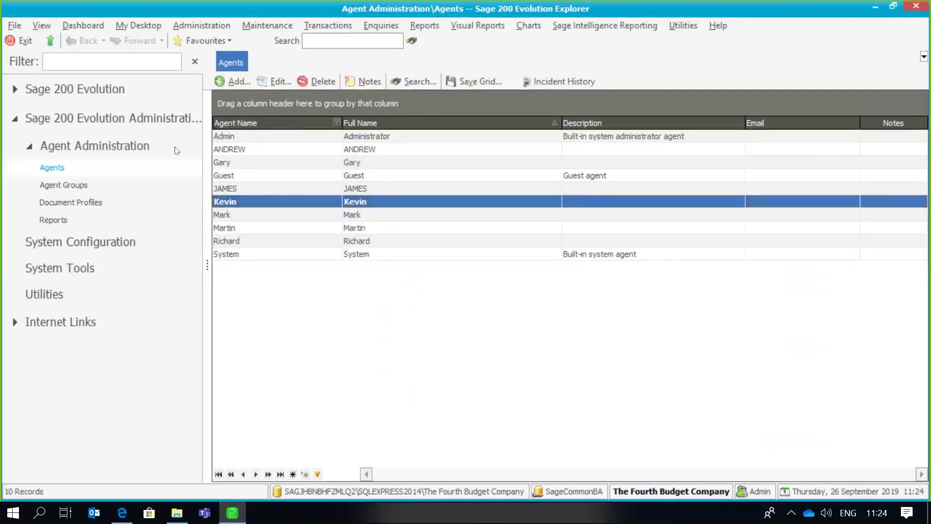
# - Exit and log off Admin, and log in to The Fourth Budget Company as the restricted agent
pyautogui.click(18, 28)
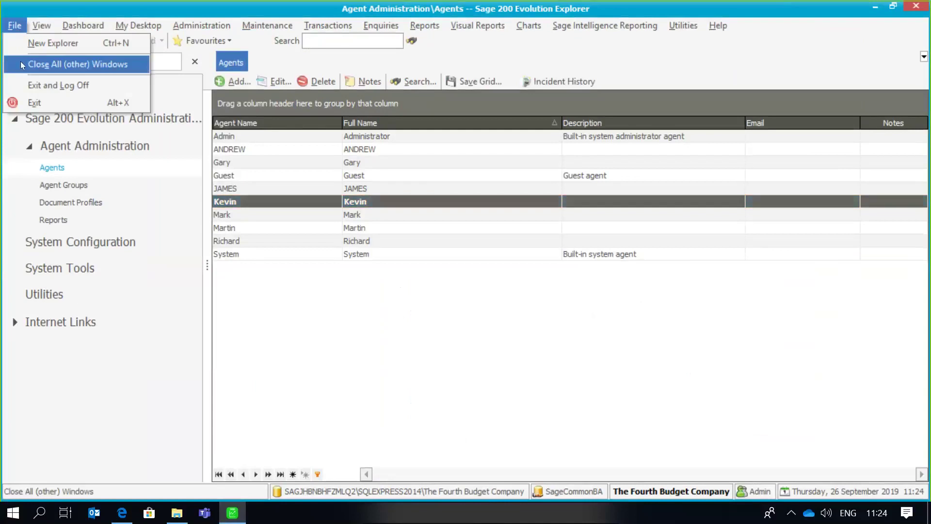
pyautogui.click(23, 81)
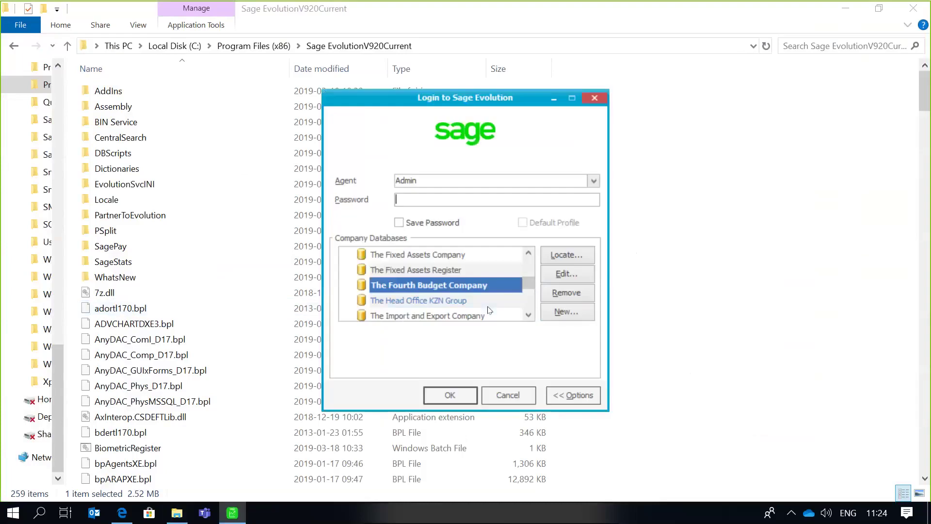
pyautogui.click(595, 182)
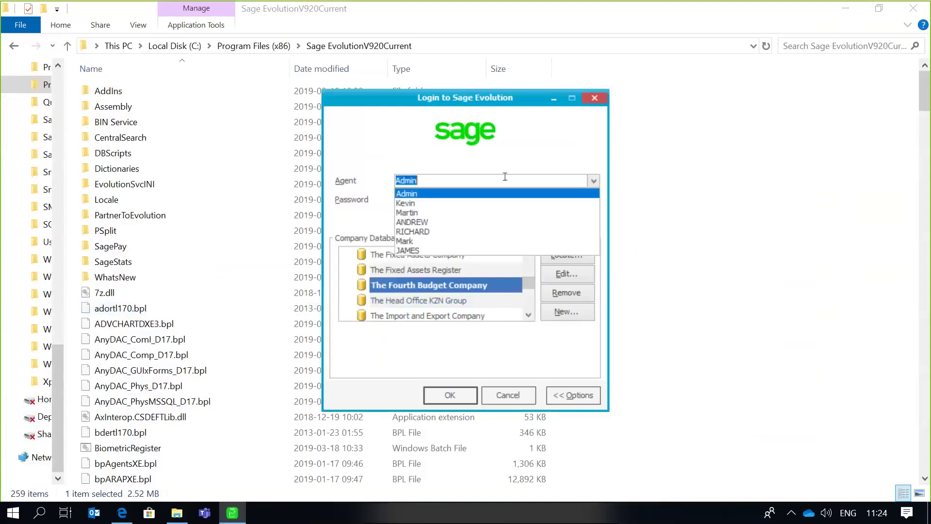
pyautogui.click(423, 202)
pyautogui.click(451, 396)
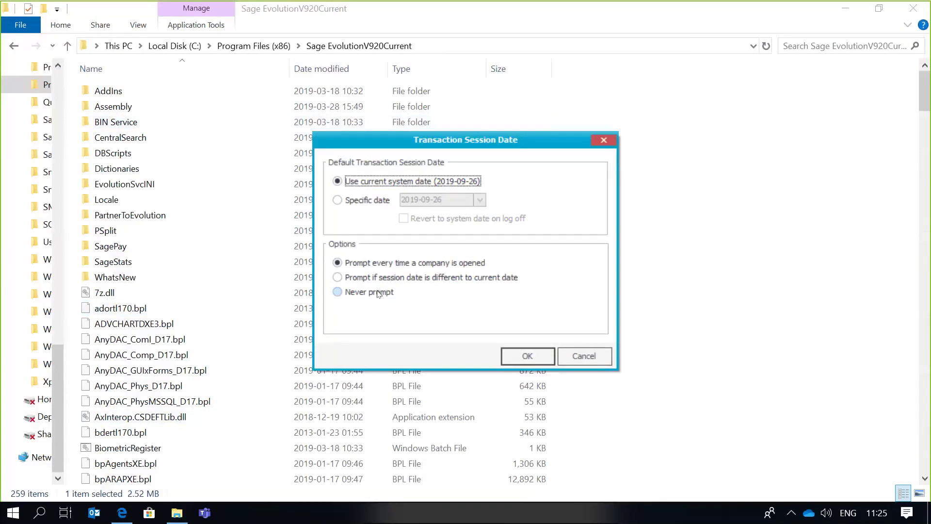
# - Set the transaction session date option to Never prompt, confirm it and dismiss the What's New window
pyautogui.click(377, 293)
pyautogui.click(512, 356)
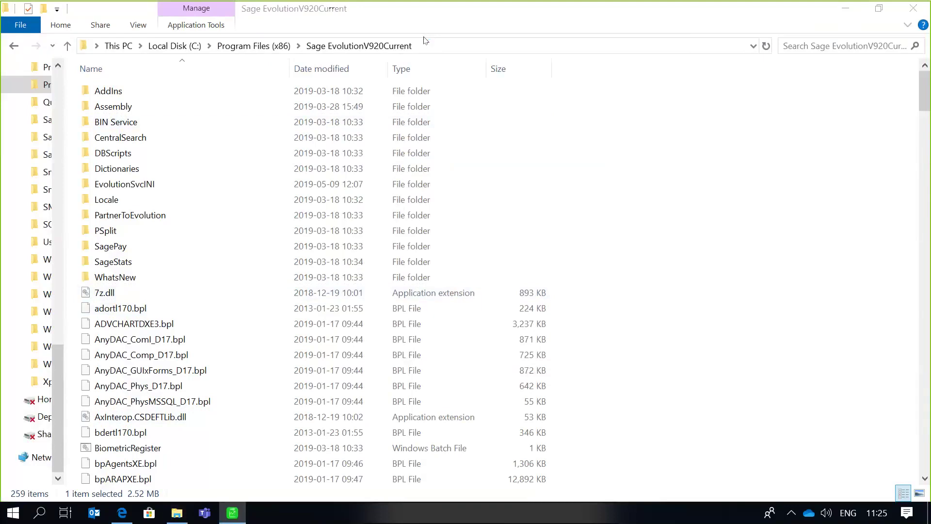
pyautogui.click(844, 10)
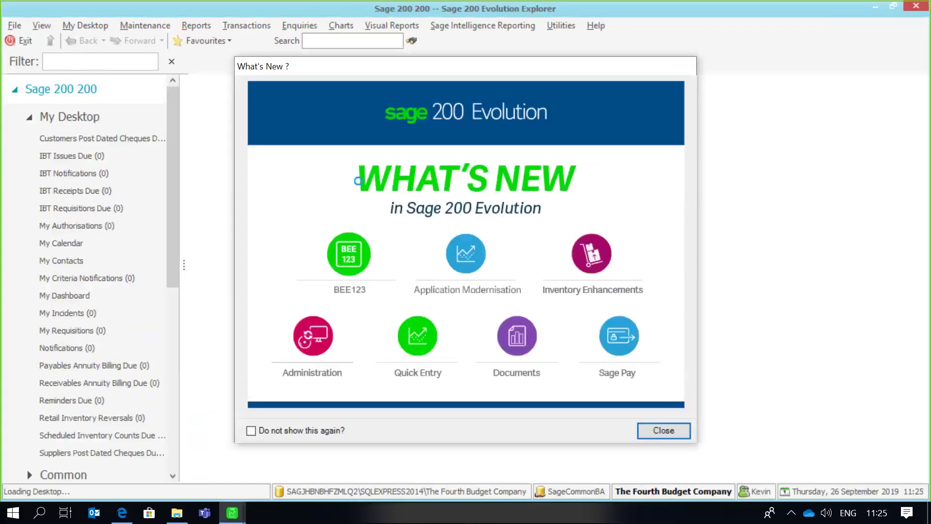
pyautogui.click(658, 429)
# - Examine the restricted agent's module tree and Inventory transactions for the removed items, and open and close a blank invoice
pyautogui.click(83, 208)
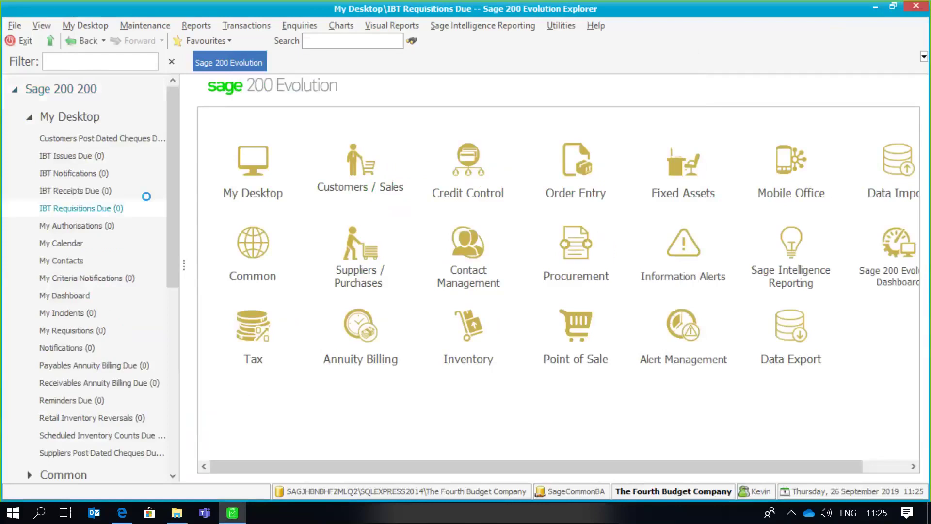
pyautogui.moveTo(174, 209); pyautogui.dragTo(156, 442)
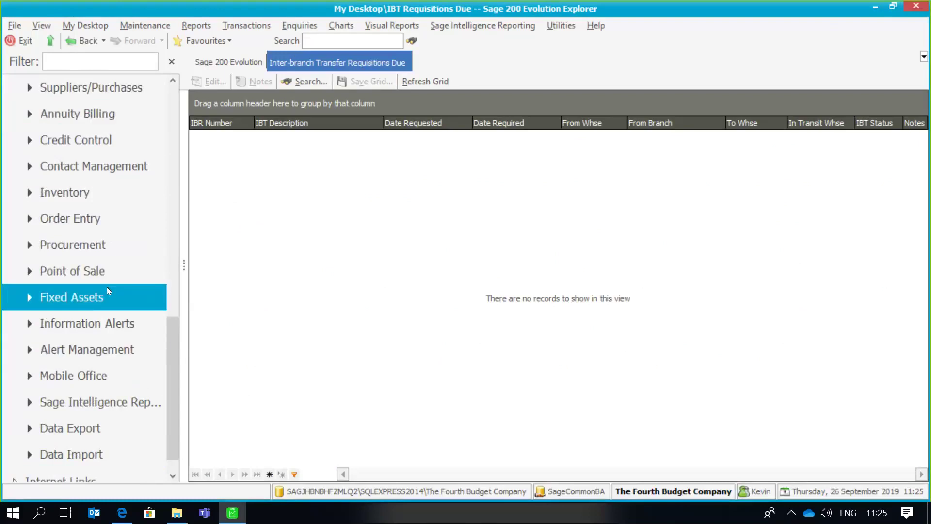
pyautogui.moveTo(173, 349); pyautogui.dragTo(173, 344)
pyautogui.click(86, 217)
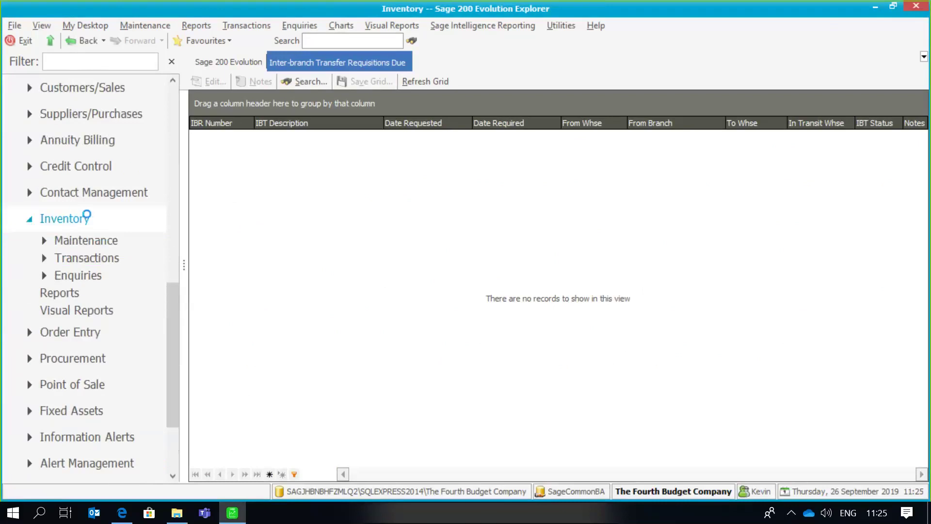
pyautogui.click(104, 256)
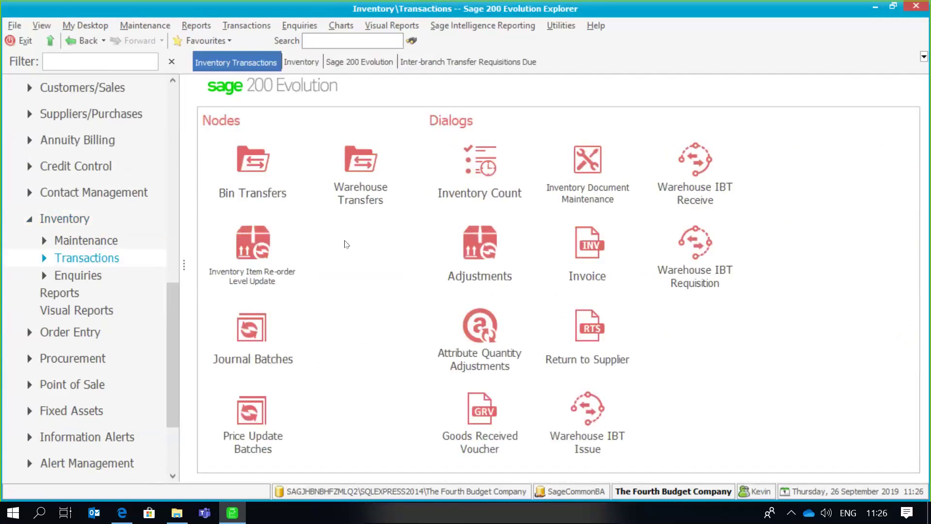
pyautogui.click(594, 248)
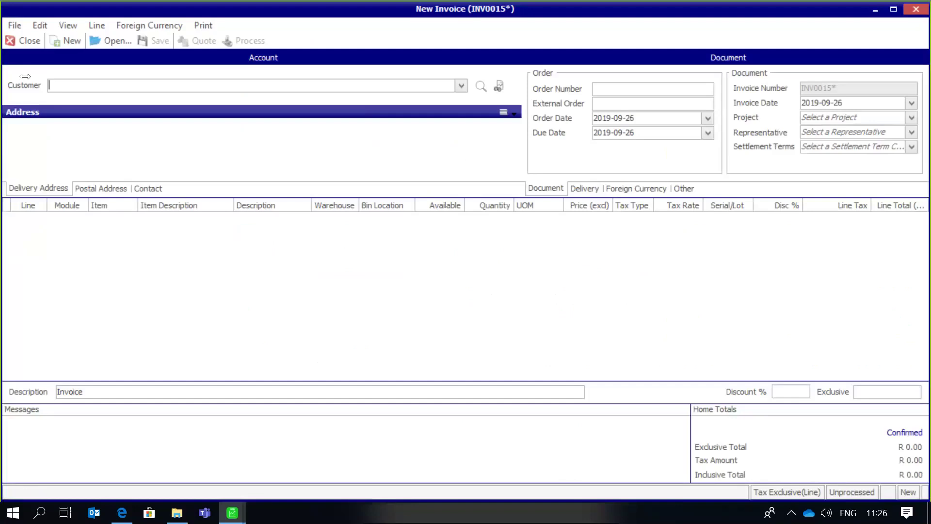
pyautogui.click(22, 45)
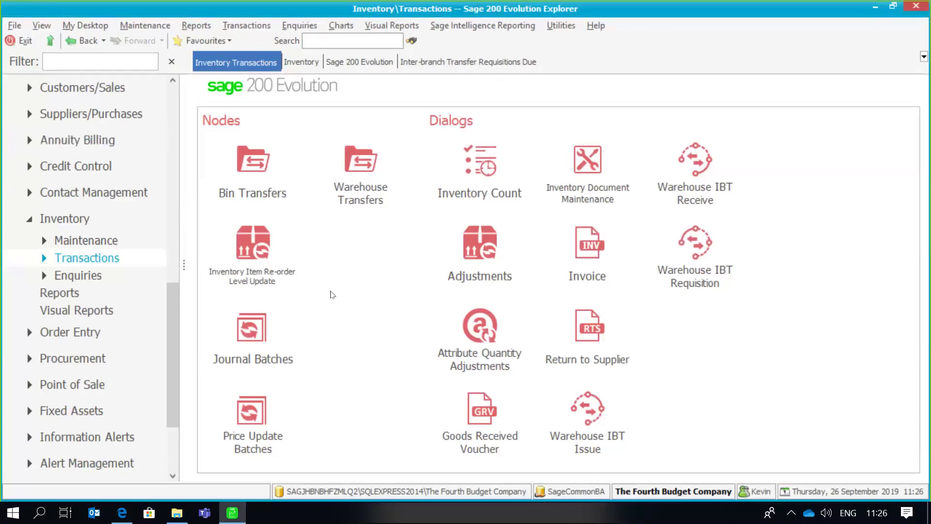
# - Exit and log off the restricted agent, log in to The Fourth Budget Company as Admin with the account password, and dismiss What's New
pyautogui.click(15, 25)
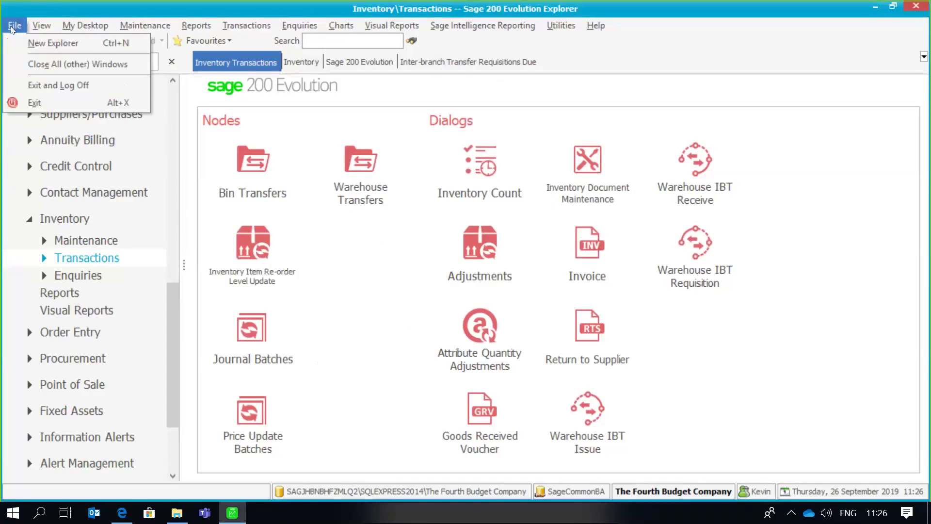
pyautogui.click(33, 87)
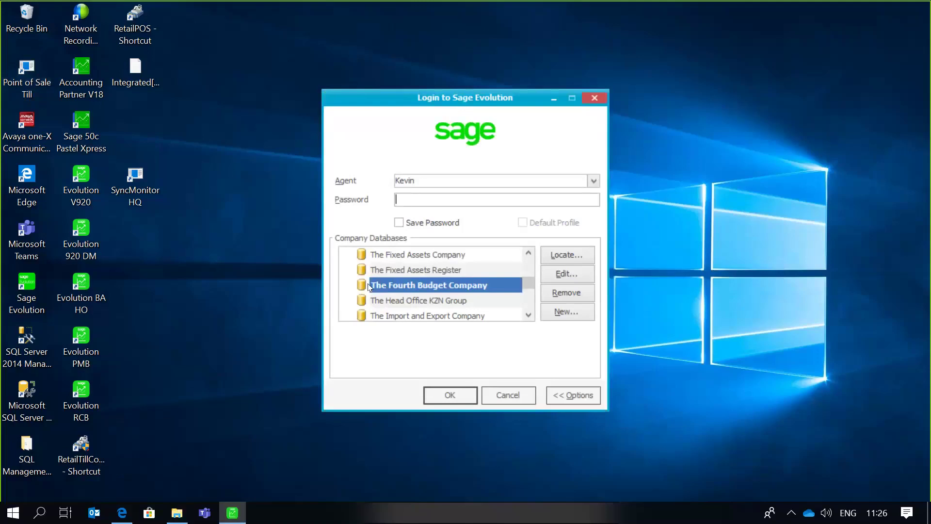
pyautogui.click(594, 181)
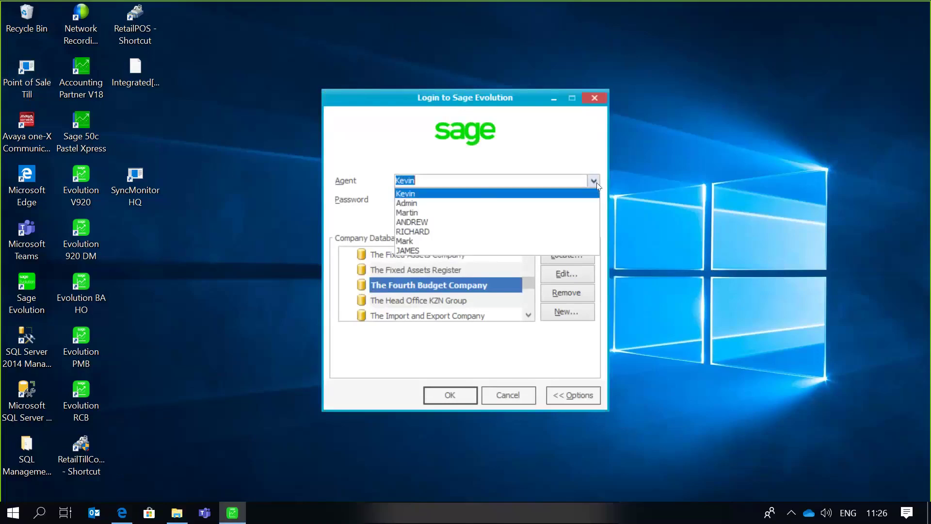
pyautogui.click(436, 204)
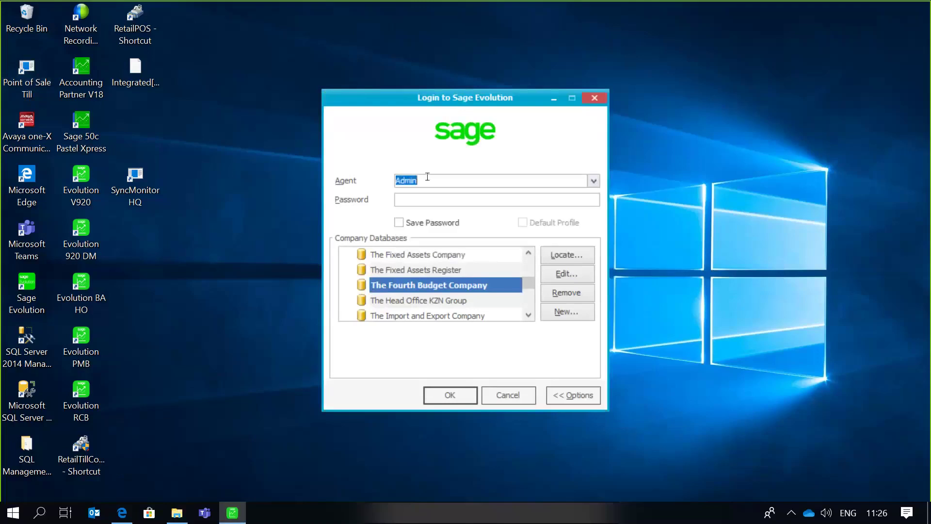
pyautogui.click(419, 198)
pyautogui.hotkey('ctrl', 'c')
pyautogui.write('*****')
pyautogui.click(439, 399)
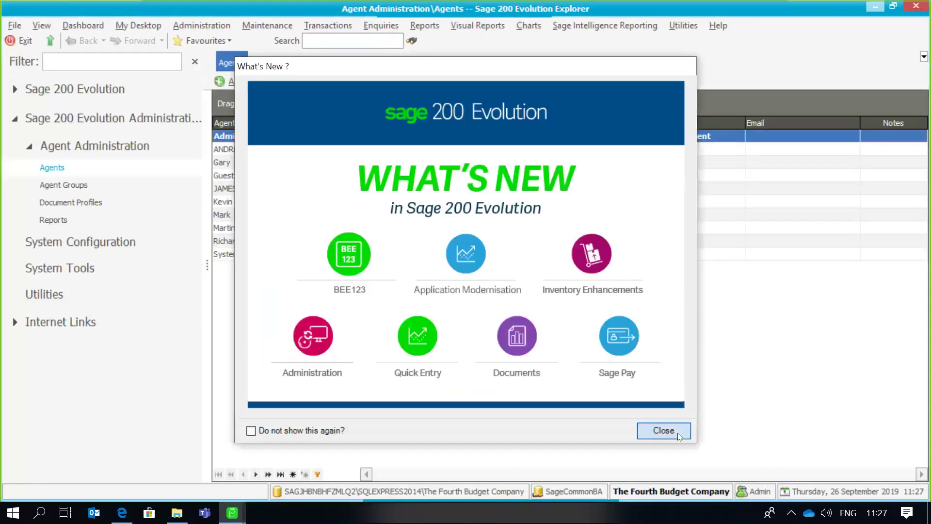
pyautogui.click(666, 432)
# - Open the restricted agent for editing, show its system tree design and select the Sage 200 200 node
pyautogui.click(296, 203)
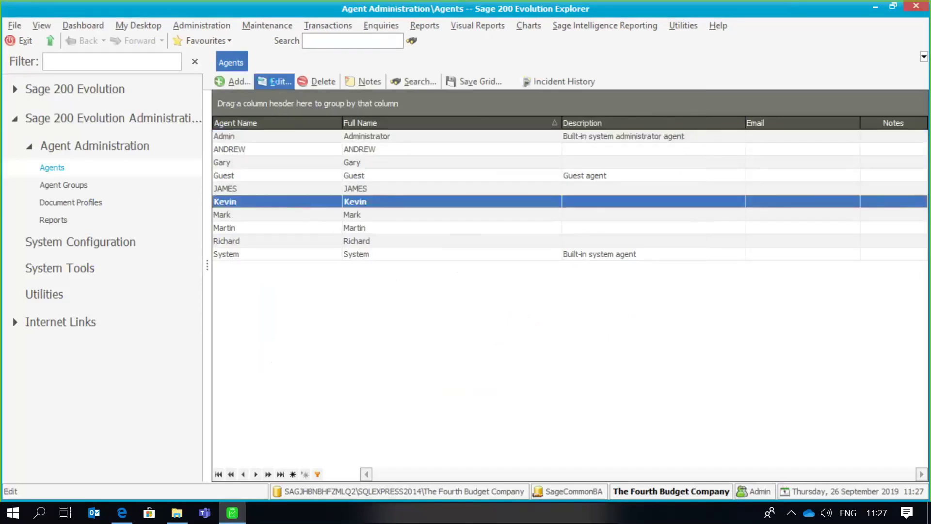
pyautogui.click(278, 85)
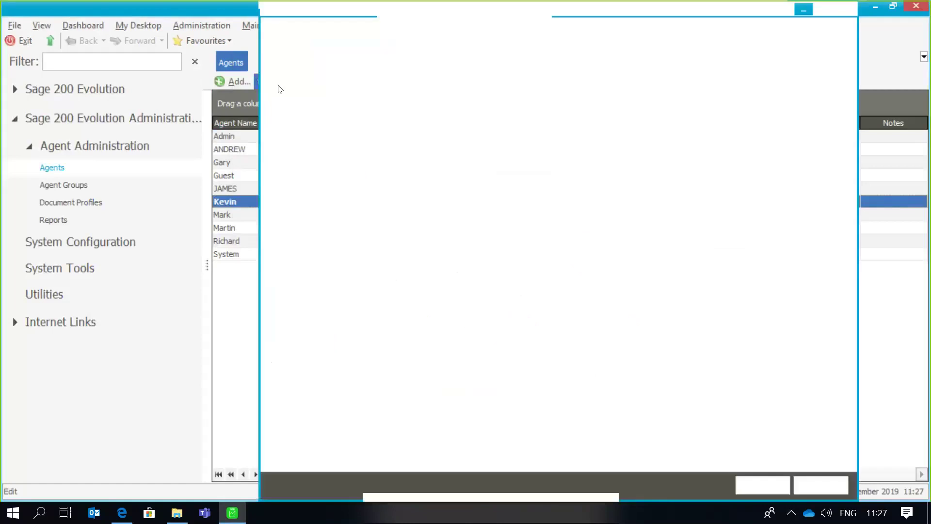
pyautogui.click(318, 238)
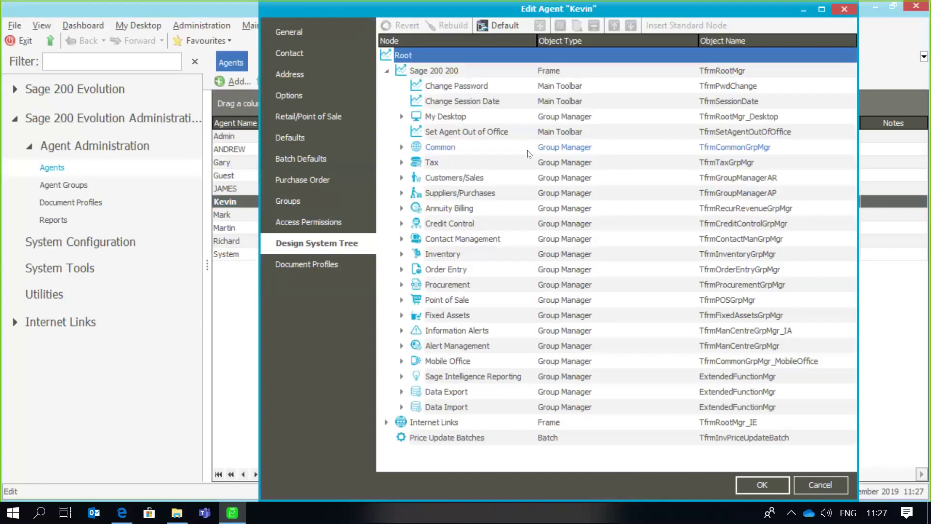
pyautogui.click(437, 71)
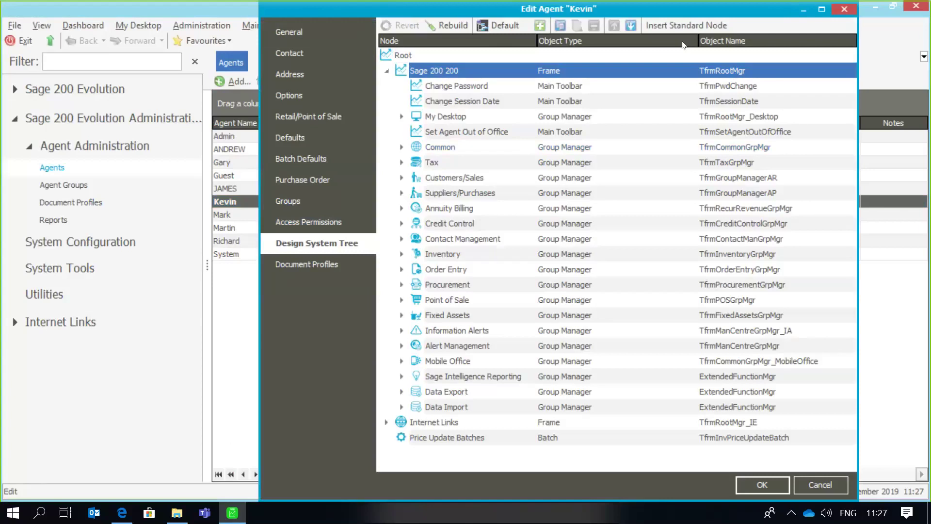
pyautogui.moveTo(681, 9); pyautogui.dragTo(575, 43)
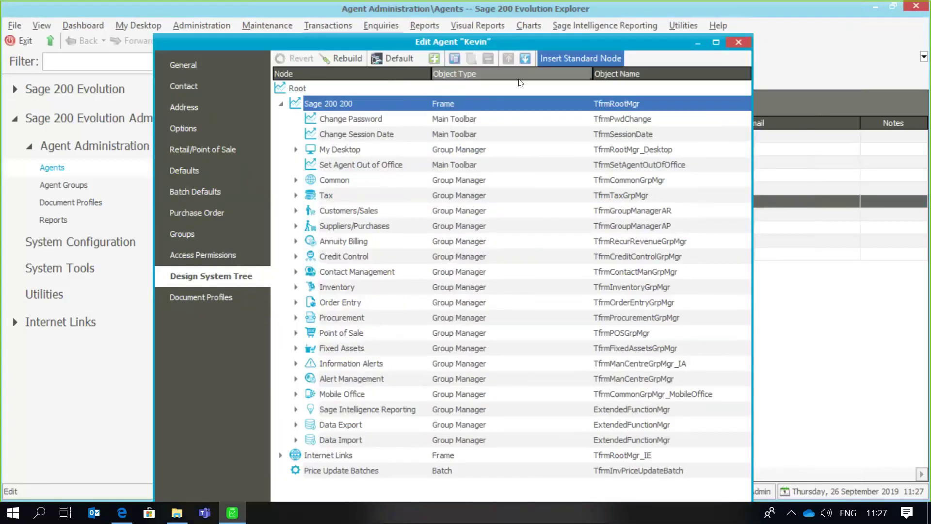
# - Bring up the standard system tree nodes for insertion and widen their Node column so the names are readable
pyautogui.rightClick(373, 105)
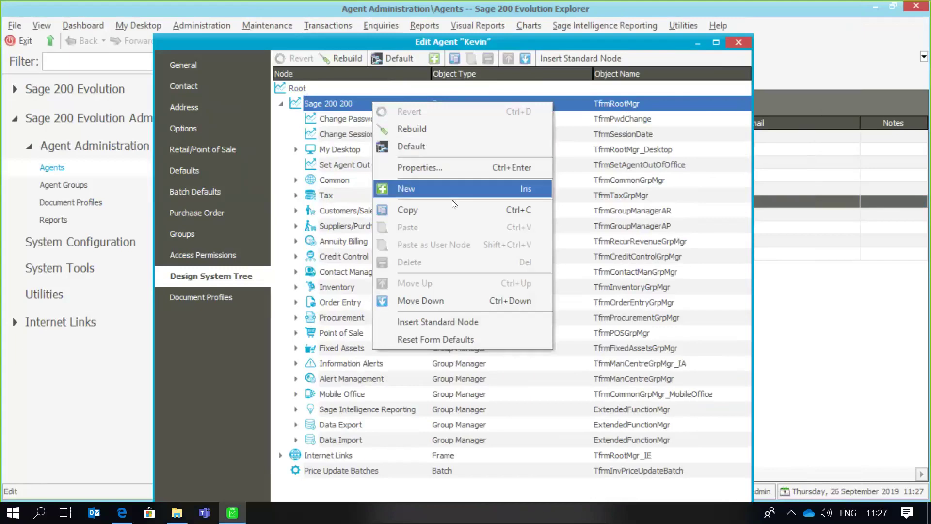
pyautogui.click(463, 322)
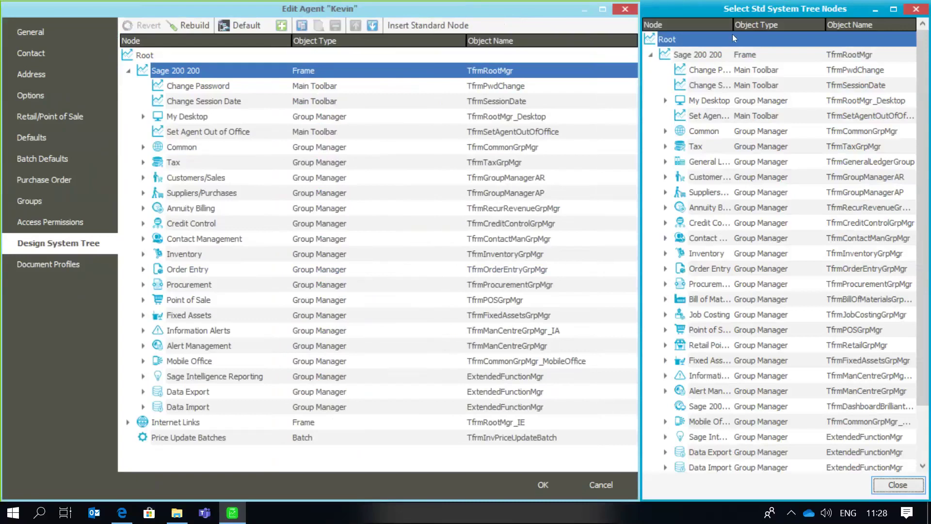
pyautogui.moveTo(733, 24); pyautogui.dragTo(775, 30)
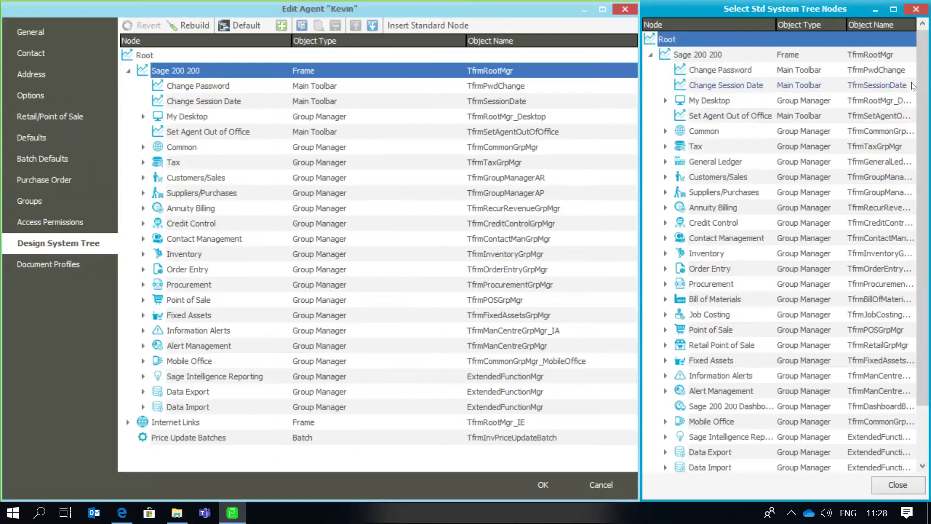
# - Expand Inventory Transactions in both the agent's tree and the standard tree, selecting the agent's Transactions node as the insertion target
pyautogui.click(144, 254)
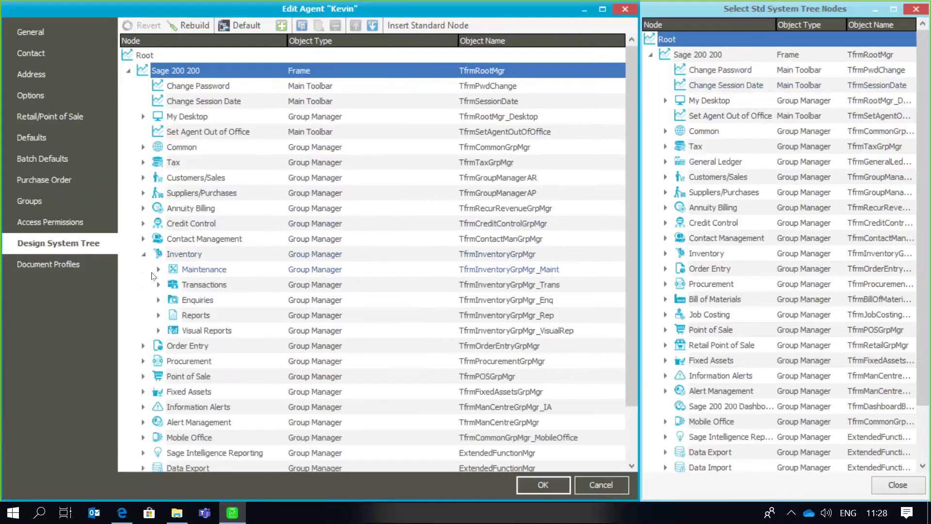
pyautogui.click(158, 284)
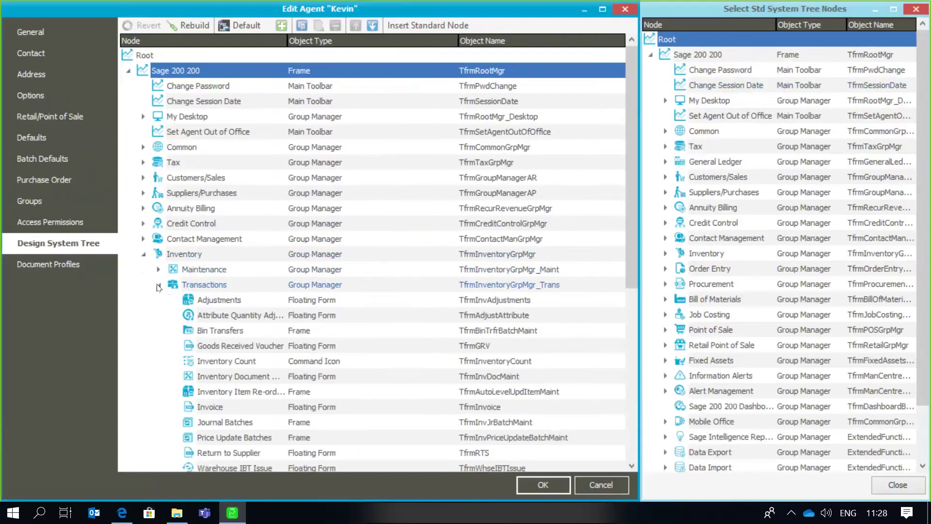
pyautogui.click(183, 287)
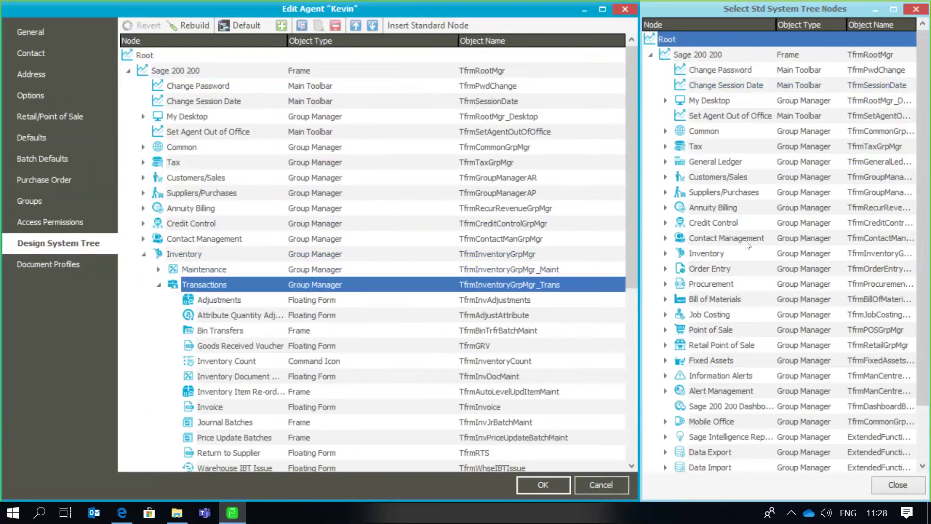
pyautogui.click(665, 253)
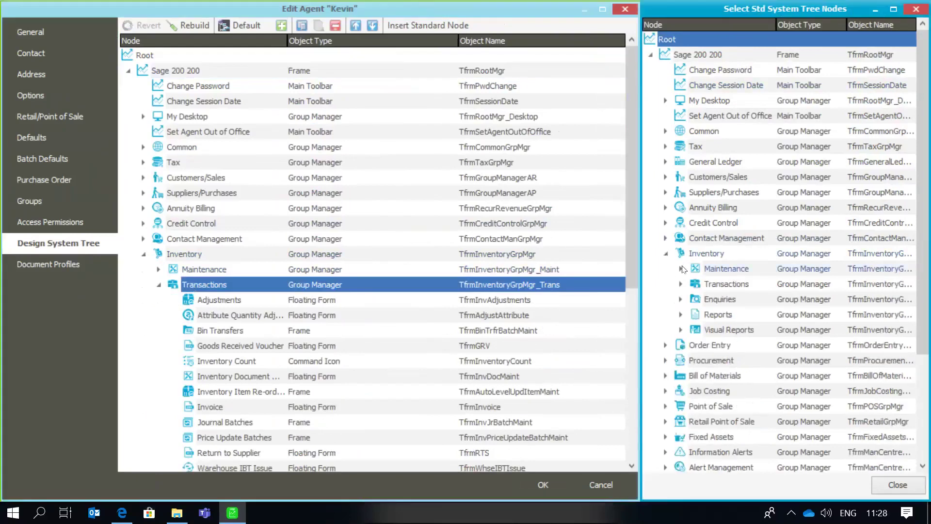
pyautogui.click(680, 284)
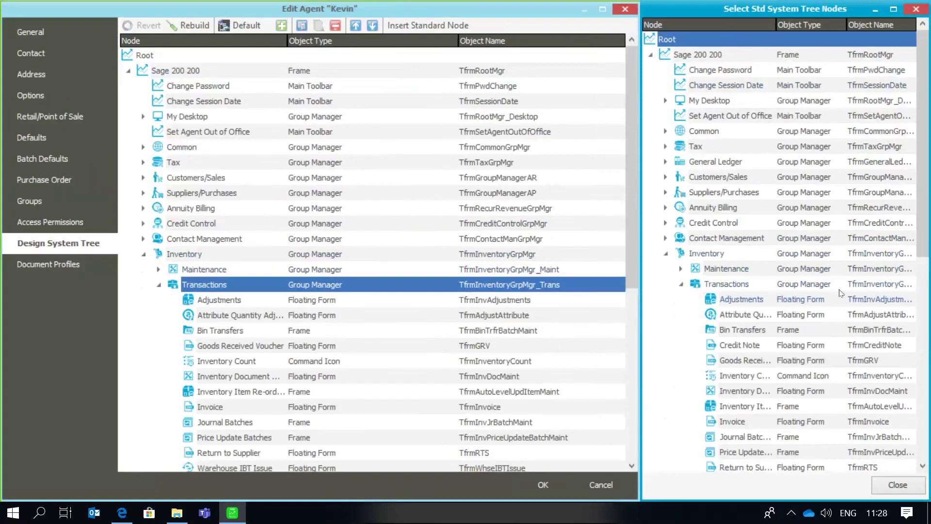
# - Add only the standard Credit Note node to the agent's Inventory Transactions and close the standard node selection
pyautogui.scroll(-1, 841, 293)
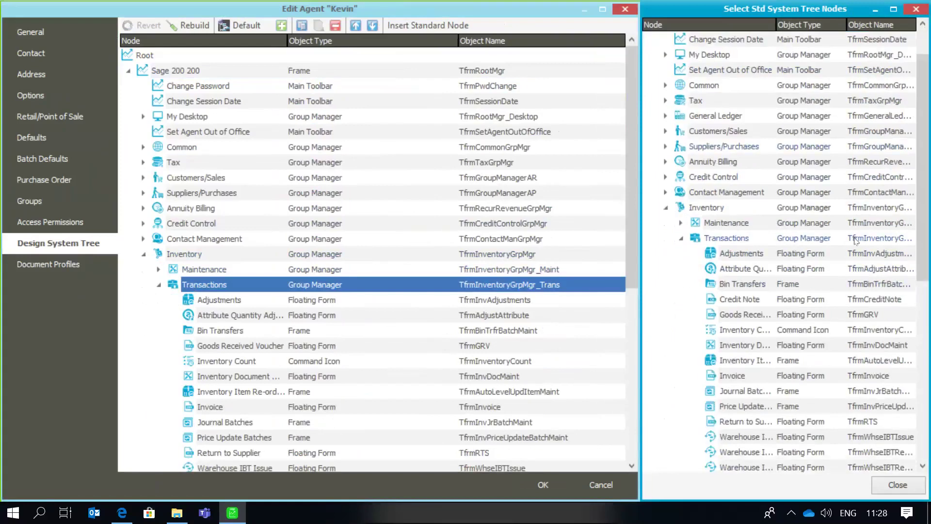
pyautogui.click(742, 300)
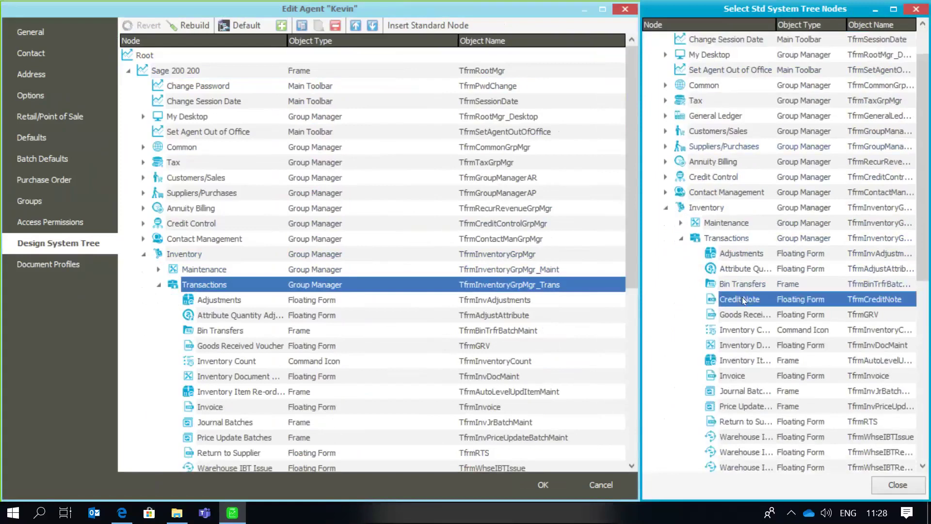
pyautogui.rightClick(742, 297)
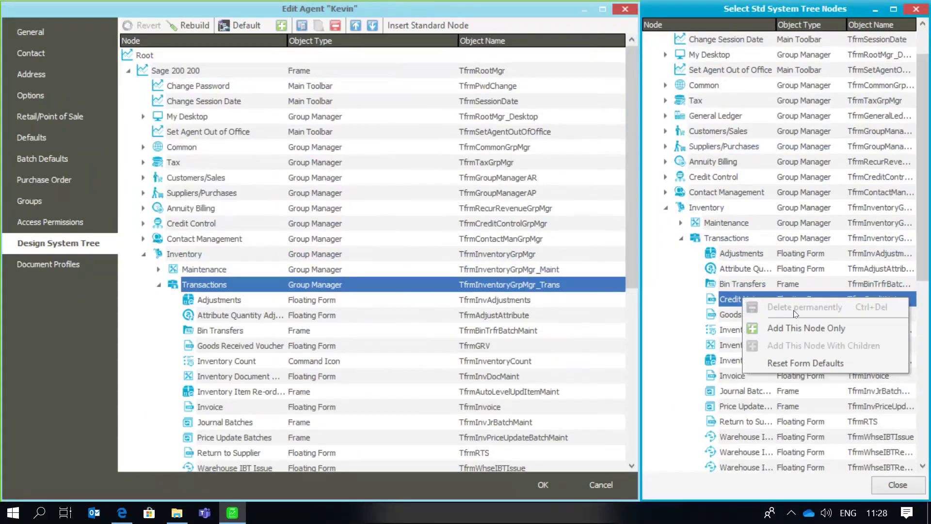
pyautogui.click(677, 280)
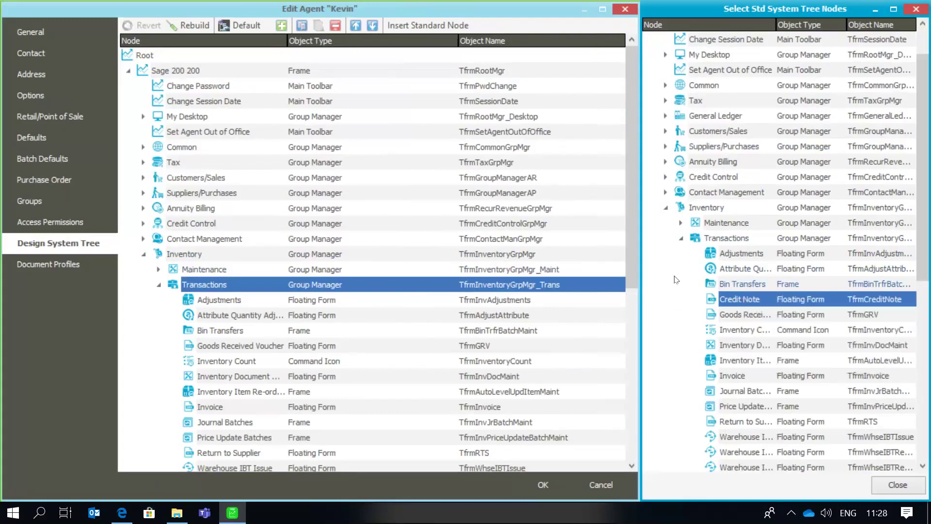
pyautogui.rightClick(716, 241)
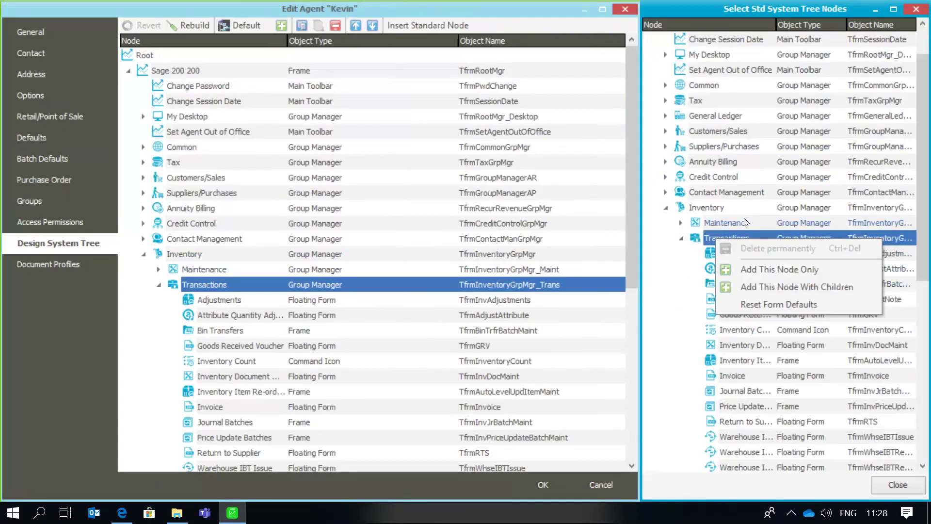
pyautogui.click(685, 270)
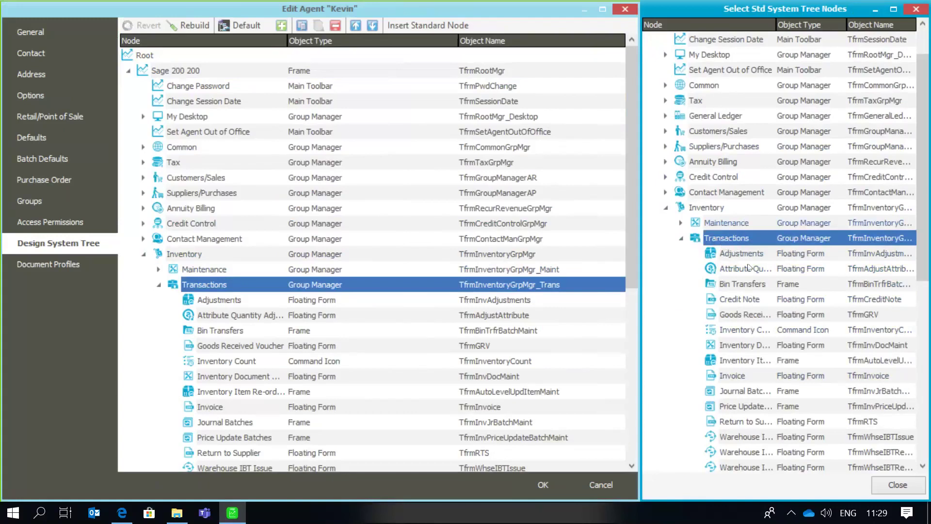
pyautogui.click(732, 300)
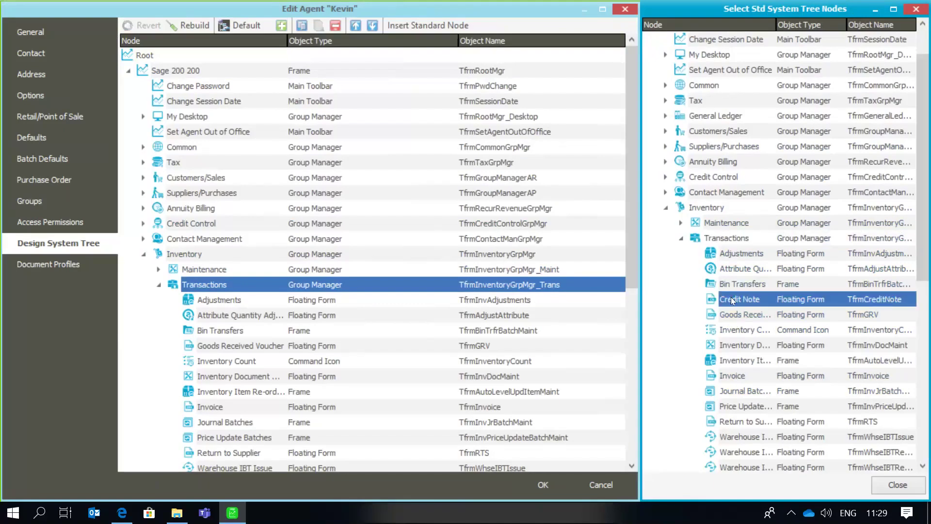
pyautogui.rightClick(731, 297)
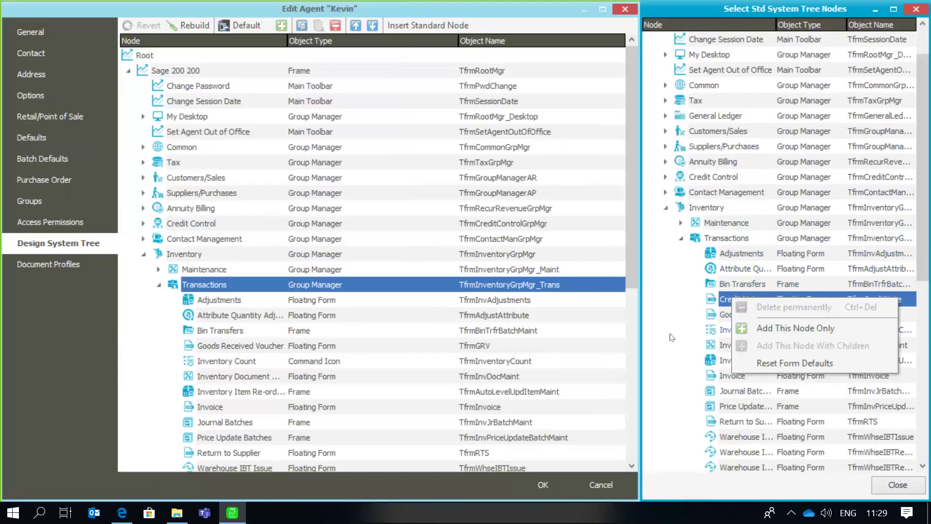
pyautogui.click(760, 333)
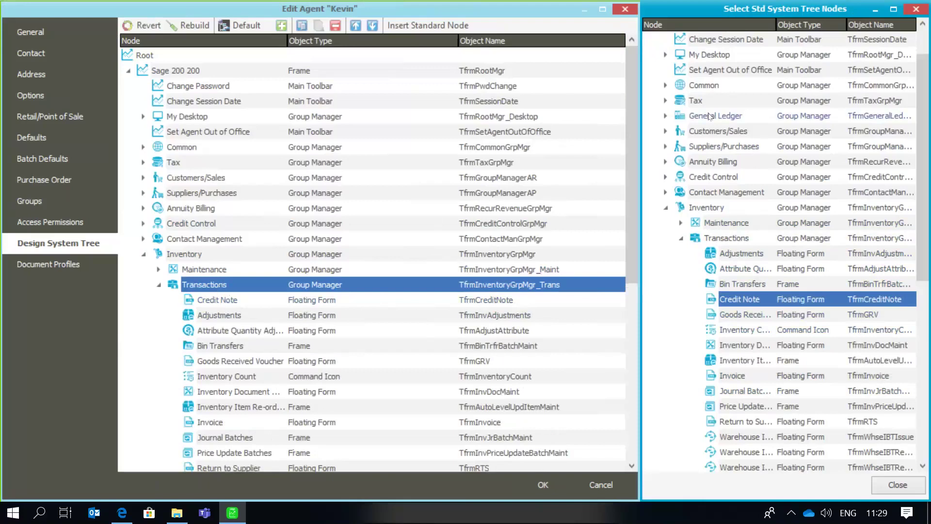
pyautogui.click(916, 10)
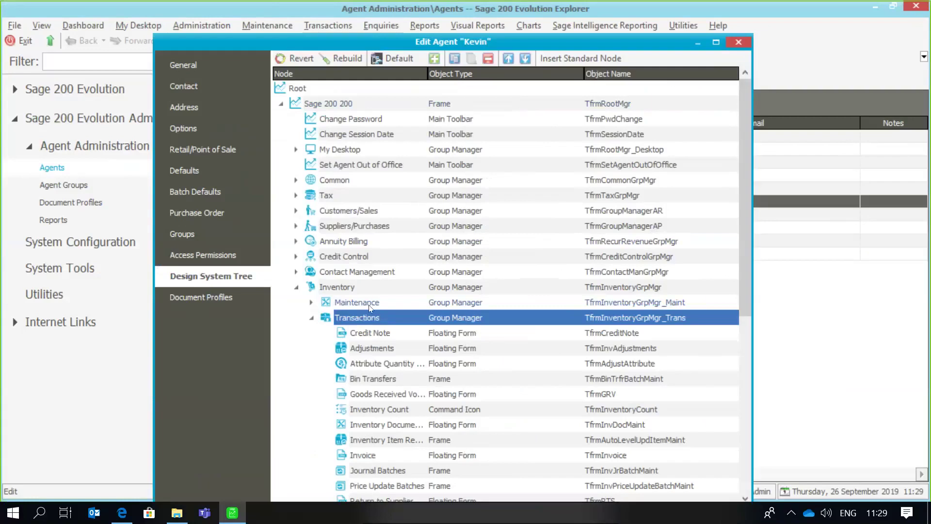
# - Move the Credit Note node down to sit directly below Bin Transfers in the agent's Inventory Transactions
pyautogui.click(368, 332)
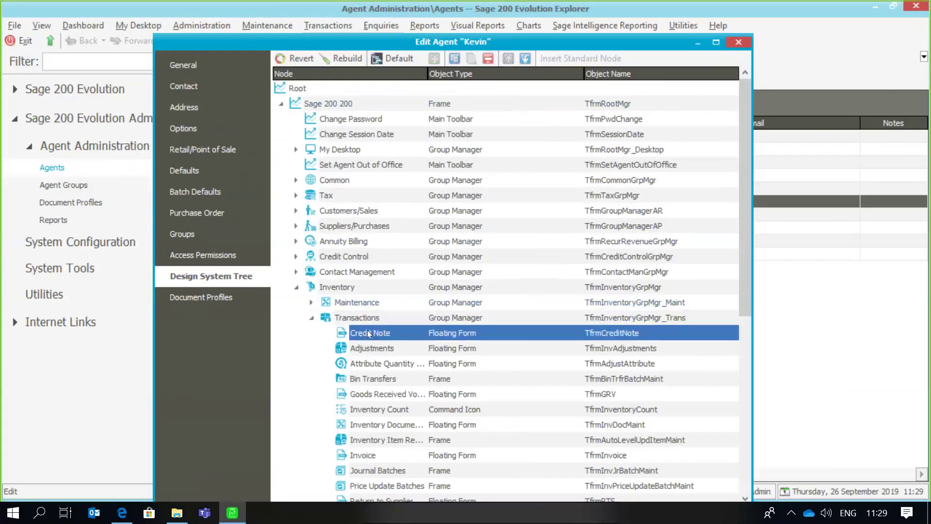
pyautogui.click(523, 60)
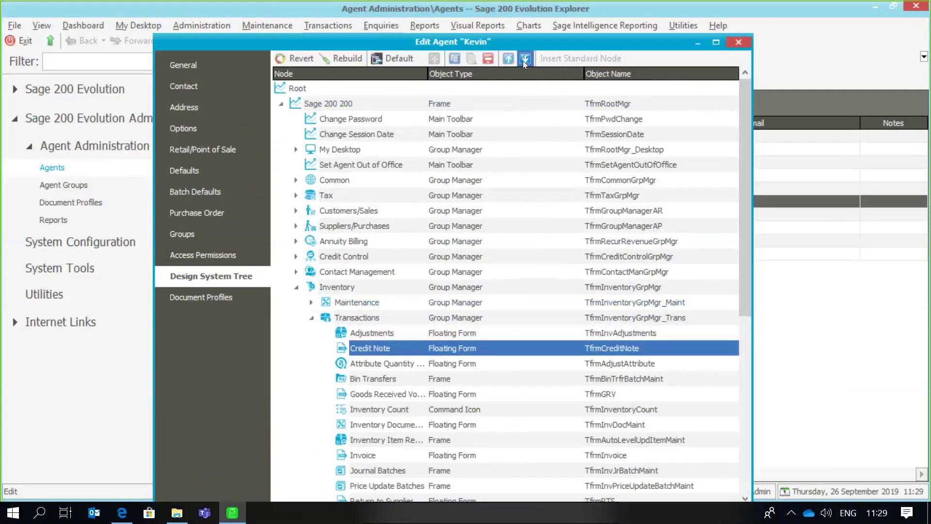
pyautogui.click(523, 61)
pyautogui.click(523, 62)
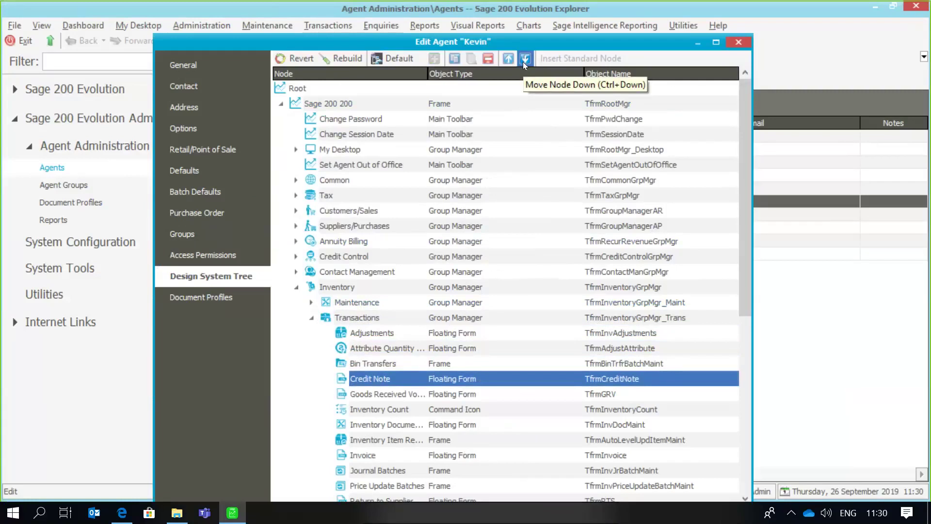
# - Add the standard Job Costing node with its children under Order Entry in the agent's system tree and close the standard node selection
pyautogui.click(360, 319)
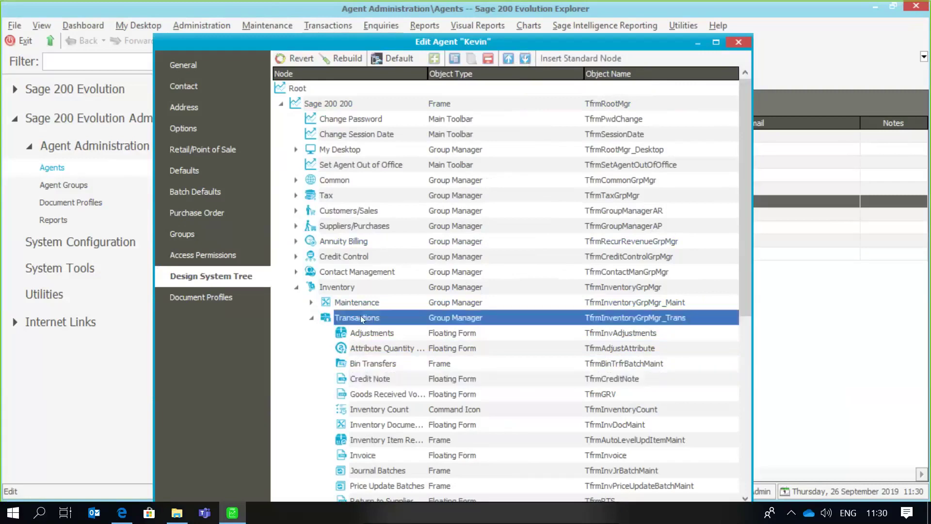
pyautogui.rightClick(361, 319)
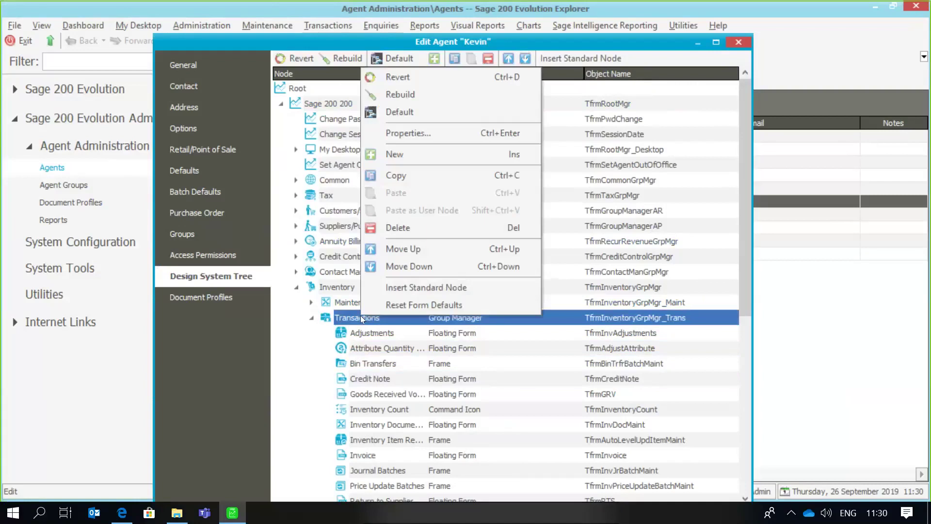
pyautogui.click(401, 289)
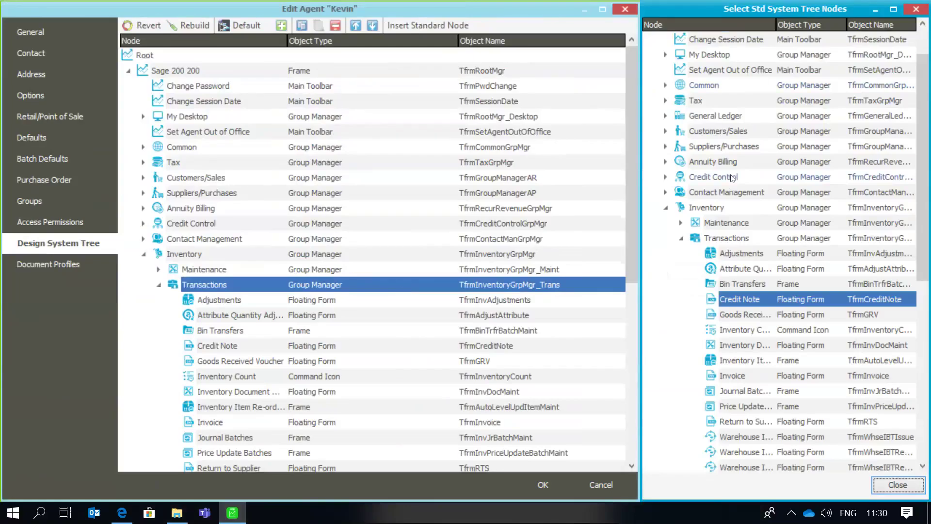
pyautogui.moveTo(926, 165); pyautogui.dragTo(927, 310)
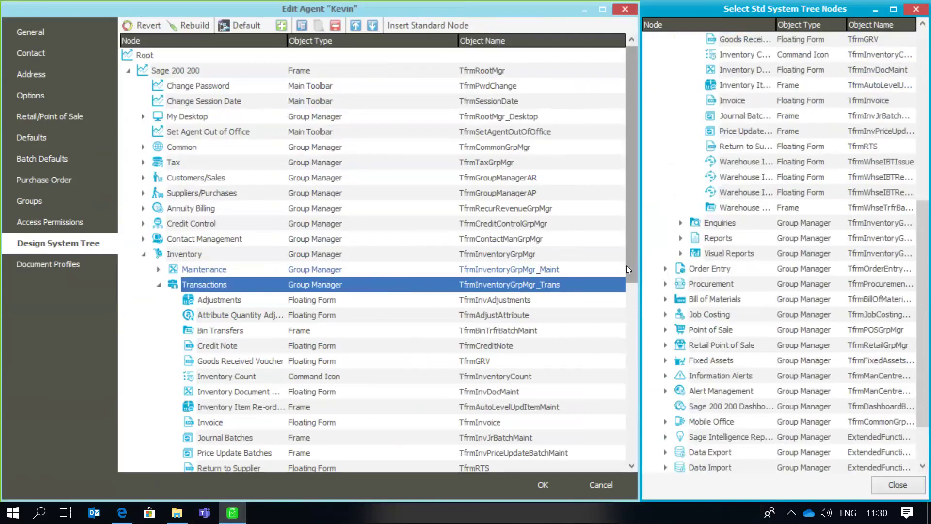
pyautogui.moveTo(627, 267); pyautogui.dragTo(645, 399)
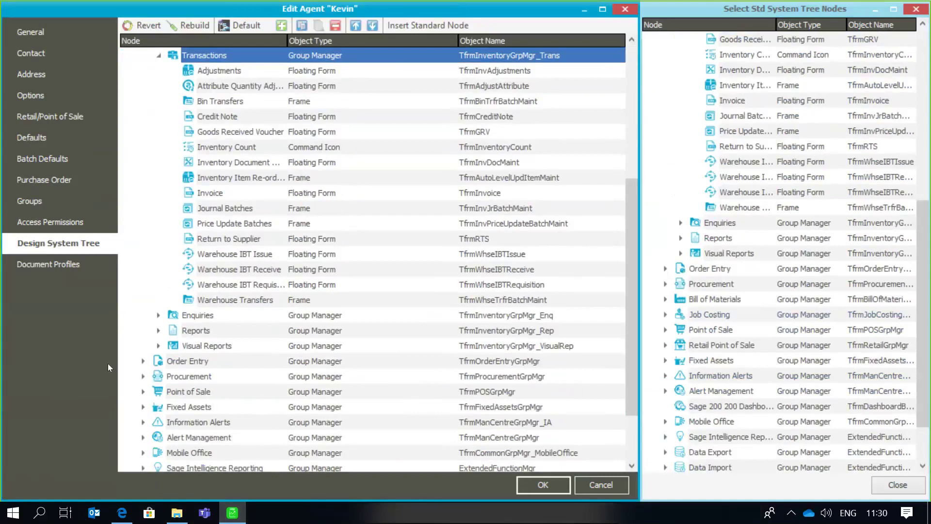
pyautogui.click(179, 359)
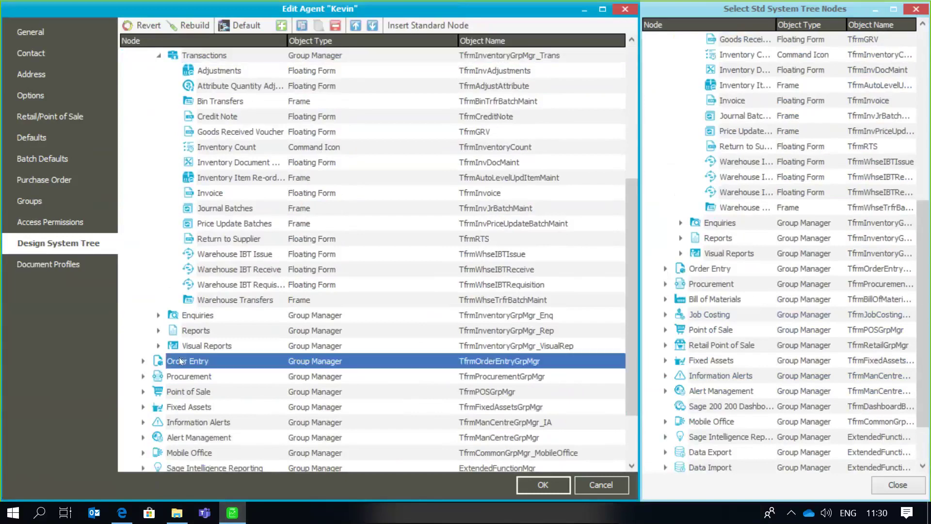
pyautogui.click(708, 314)
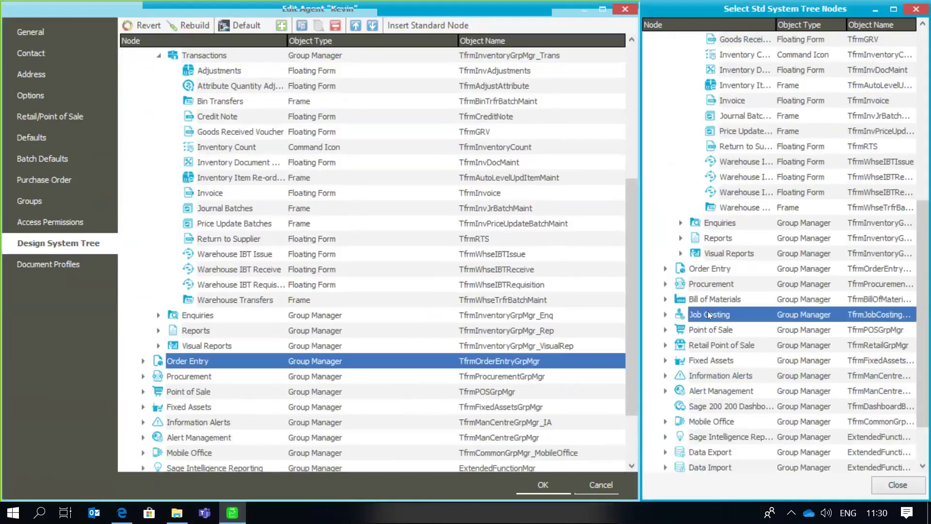
pyautogui.rightClick(708, 314)
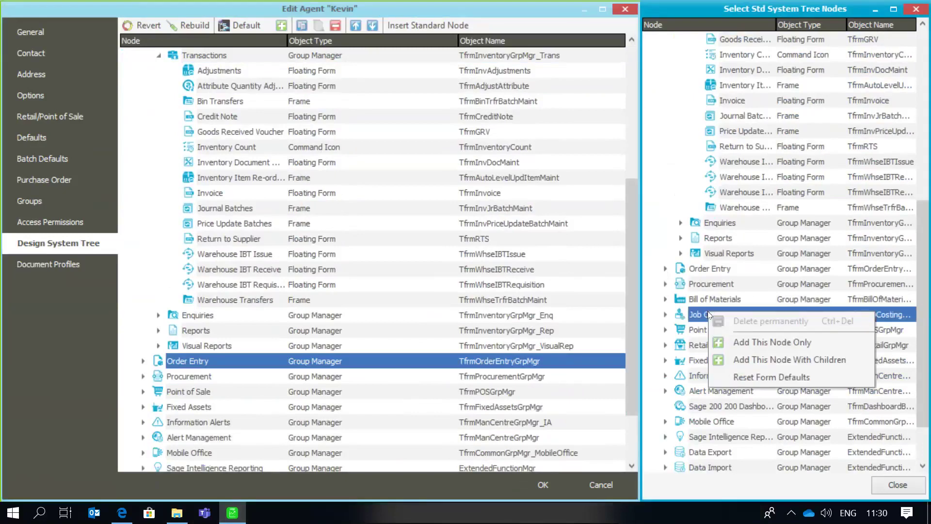
pyautogui.click(770, 359)
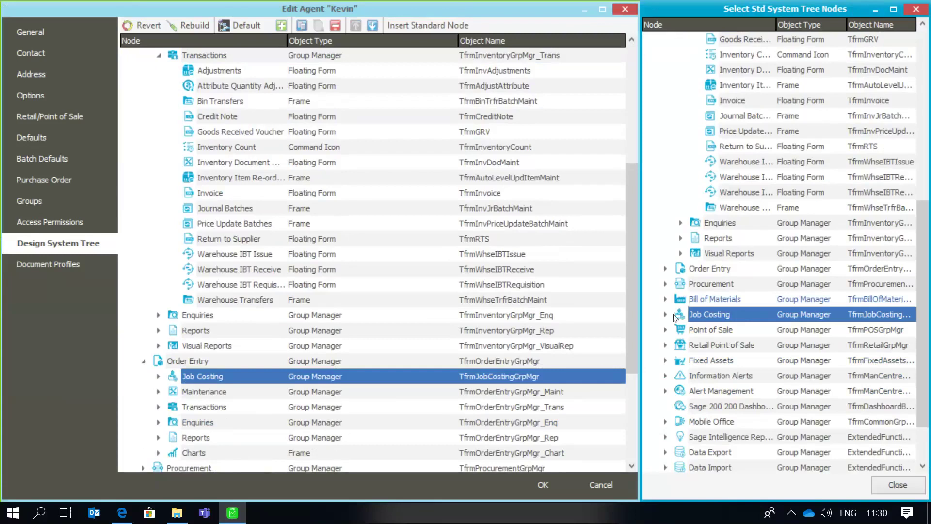
pyautogui.click(916, 8)
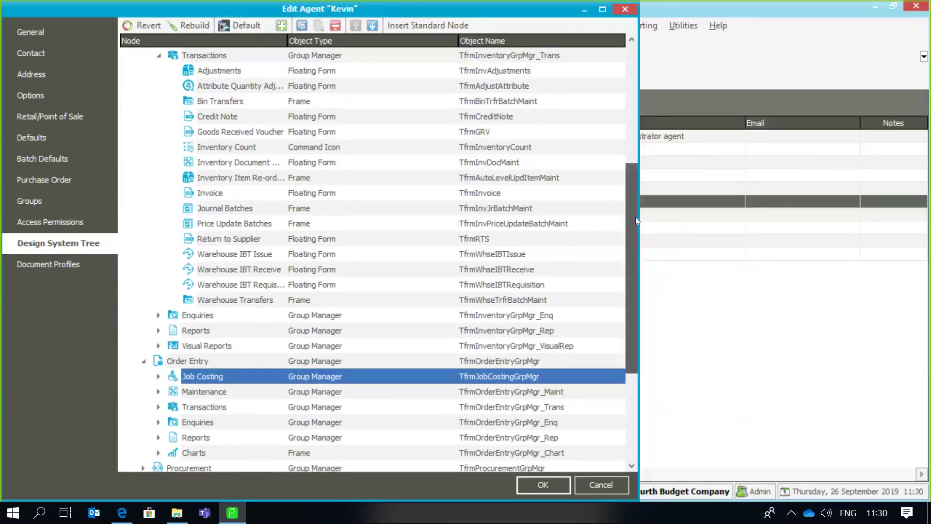
# - Save the agent's system tree changes and log off from the administrator session
pyautogui.scroll(2, 635, 217)
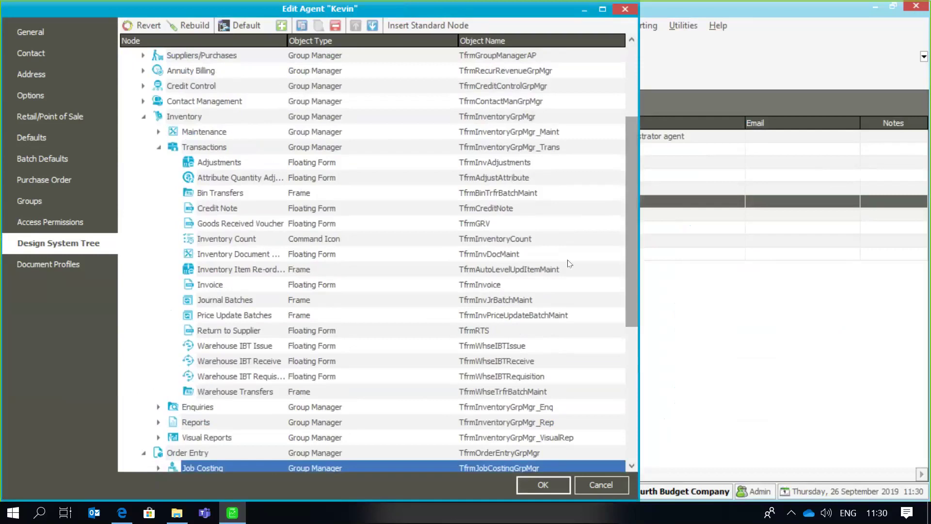
pyautogui.click(538, 483)
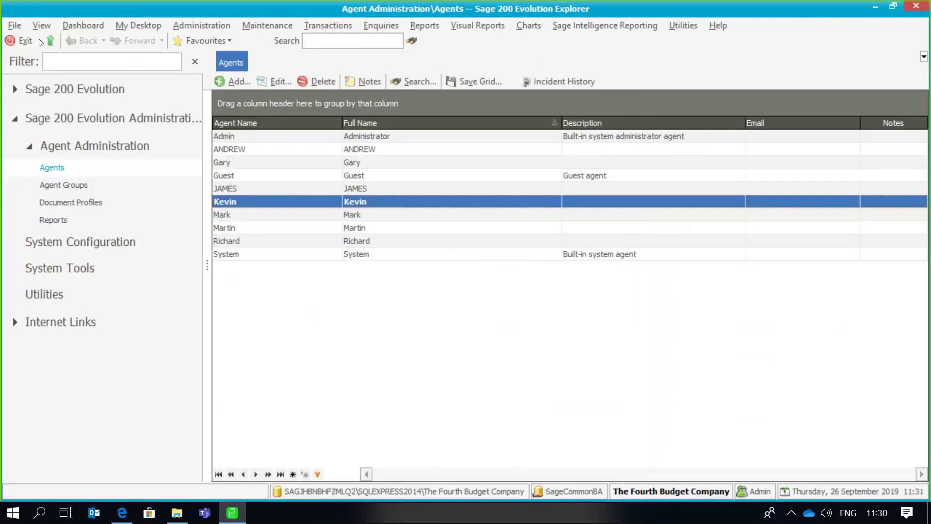
pyautogui.click(15, 25)
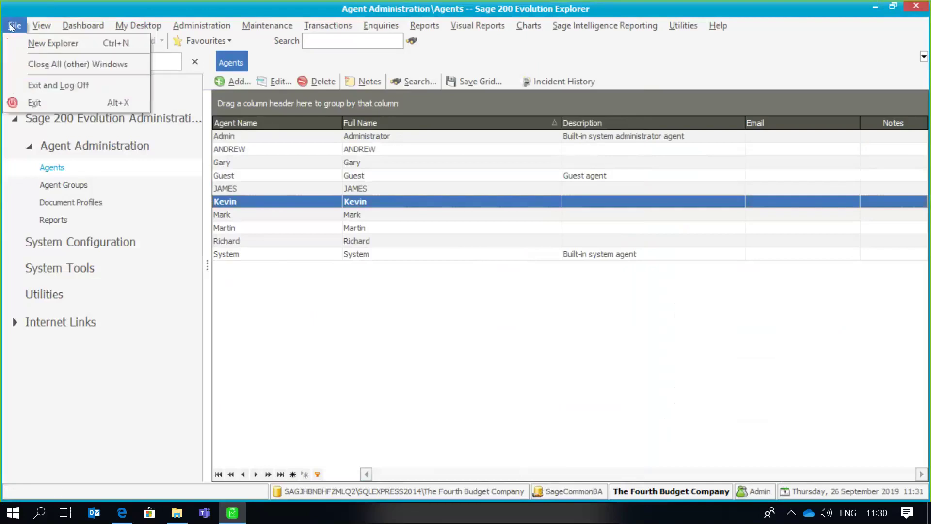
pyautogui.click(30, 86)
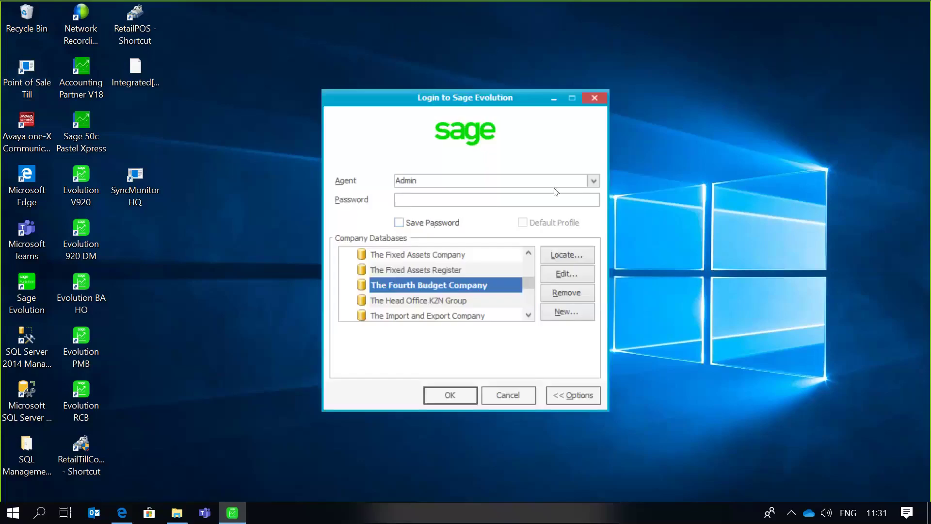
# - Log in to The Fourth Budget Company as the restricted agent and dismiss the What's New window
pyautogui.click(594, 181)
pyautogui.click(442, 249)
pyautogui.click(445, 393)
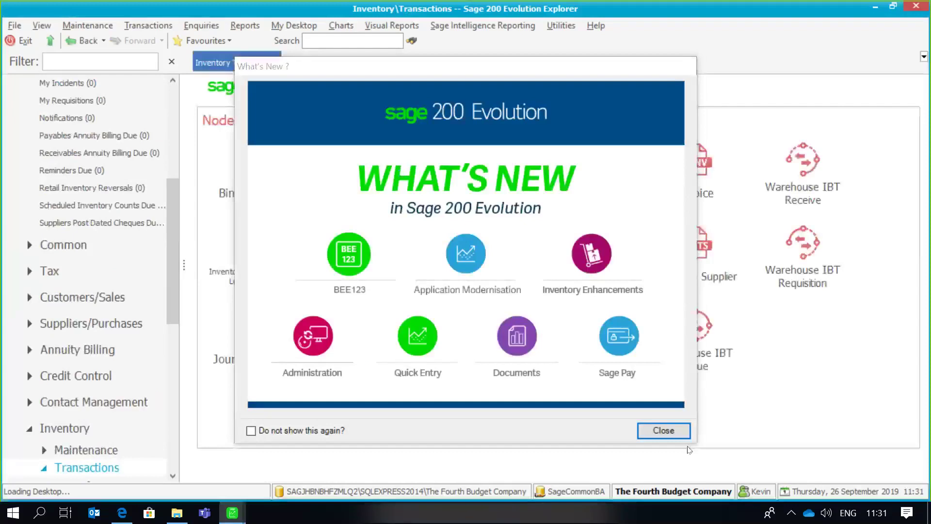
pyautogui.click(665, 431)
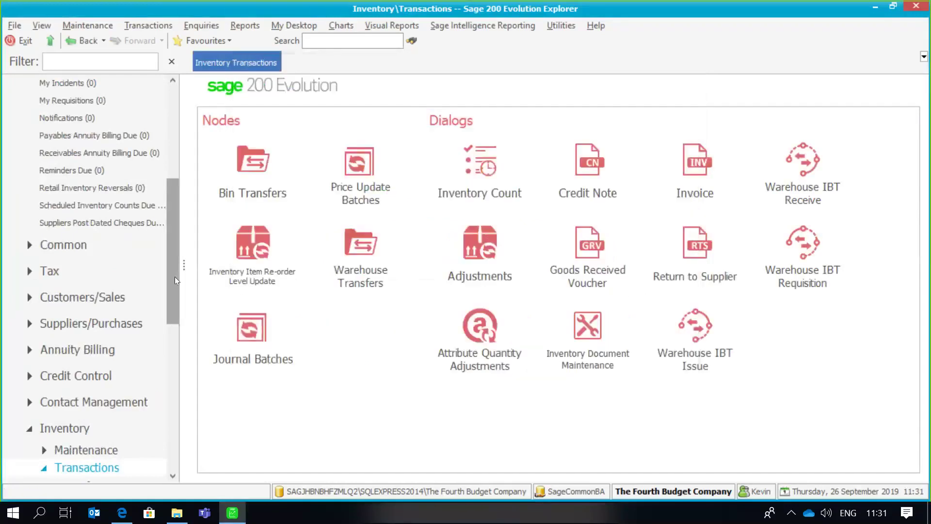
# - Test the restored Credit Note under Inventory Transactions by choosing customer Cassidy Printing Works on a new document, and close it
pyautogui.moveTo(174, 278); pyautogui.dragTo(179, 324)
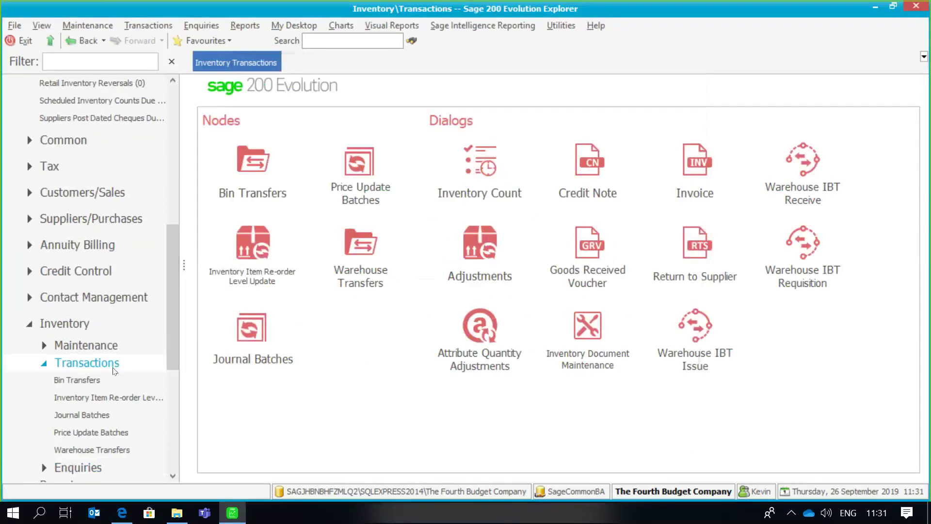
pyautogui.click(88, 363)
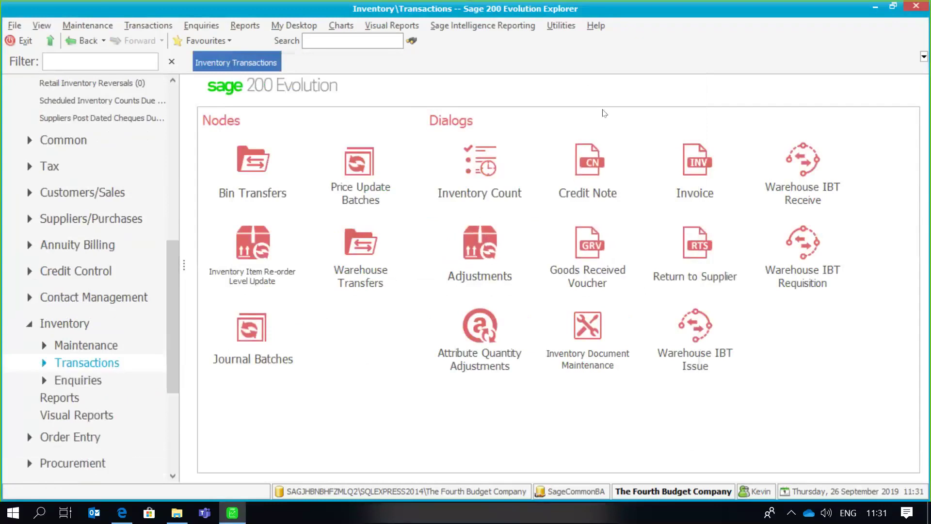
pyautogui.click(585, 179)
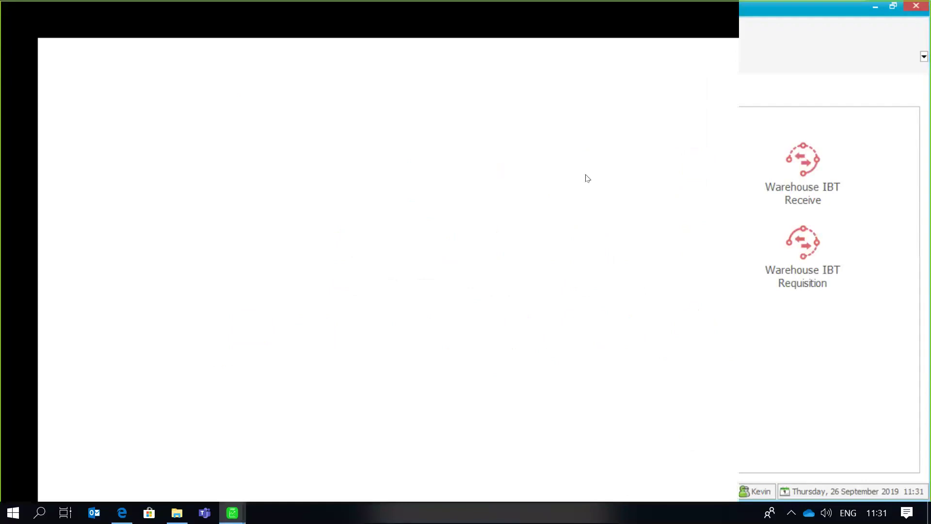
pyautogui.click(459, 86)
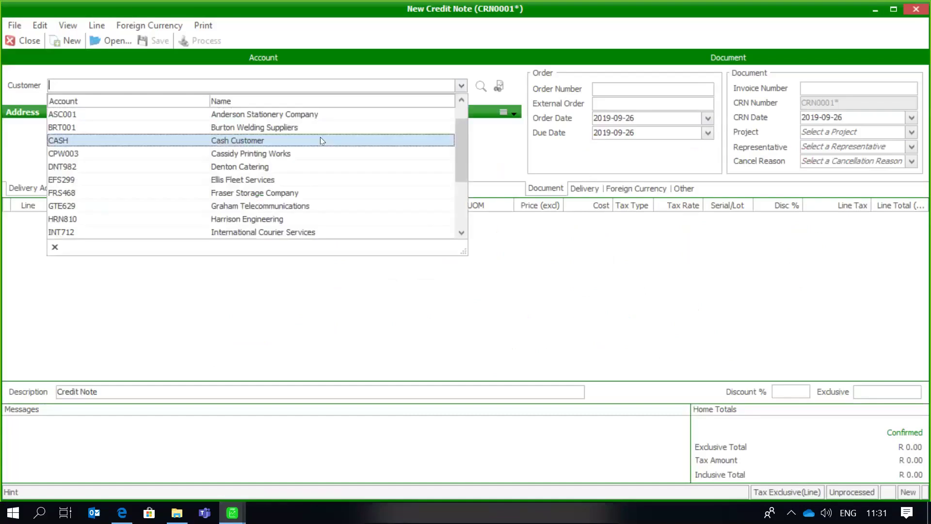
pyautogui.click(308, 153)
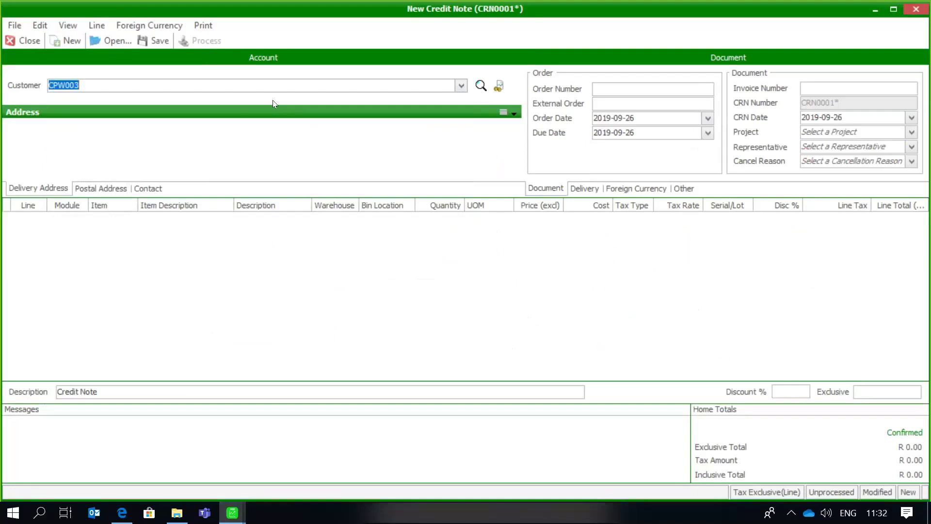
pyautogui.click(36, 42)
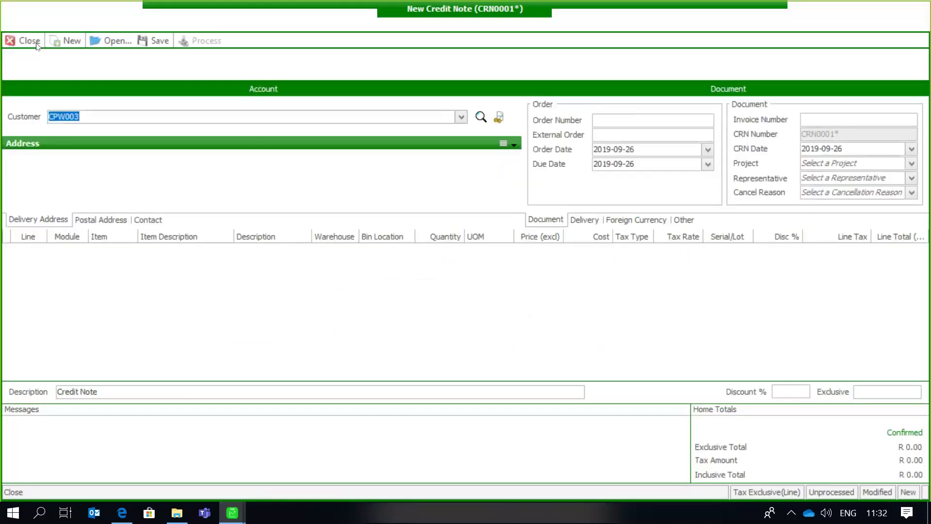